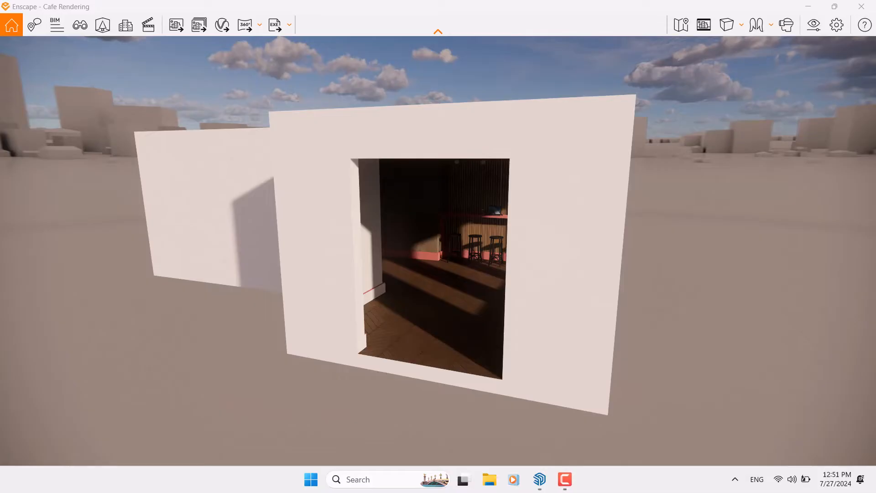
- Open the video editor with gridlines shown and add the starting keyframe, framing the whole cafe exterior from slightly above
key(k)
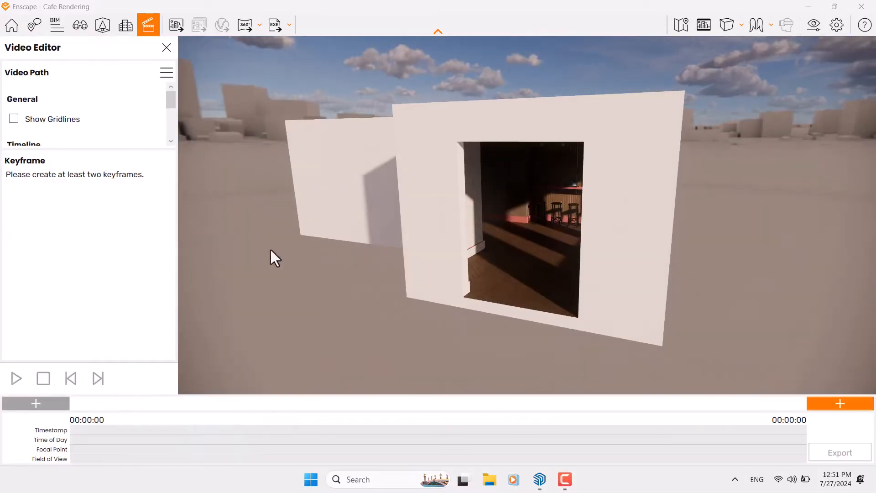
click(42, 124)
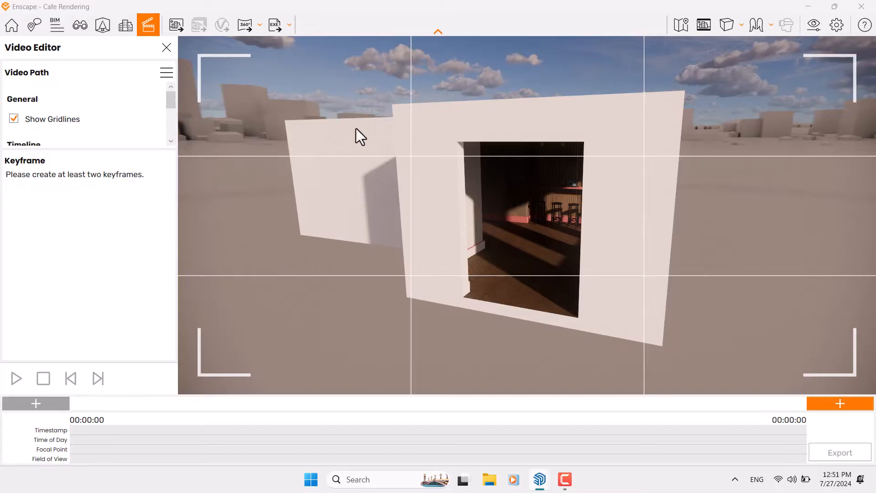
drag(560, 255, 584, 251)
mouse_move(569, 262)
right_down()
mouse_move(598, 256)
mouse_move(488, 278)
mouse_move(598, 262)
mouse_move(566, 259)
mouse_move(540, 288)
mouse_move(508, 292)
mouse_move(491, 269)
mouse_move(554, 258)
right_up()
right_drag(602, 233, 572, 217)
key(e)
key(q)
key(e)
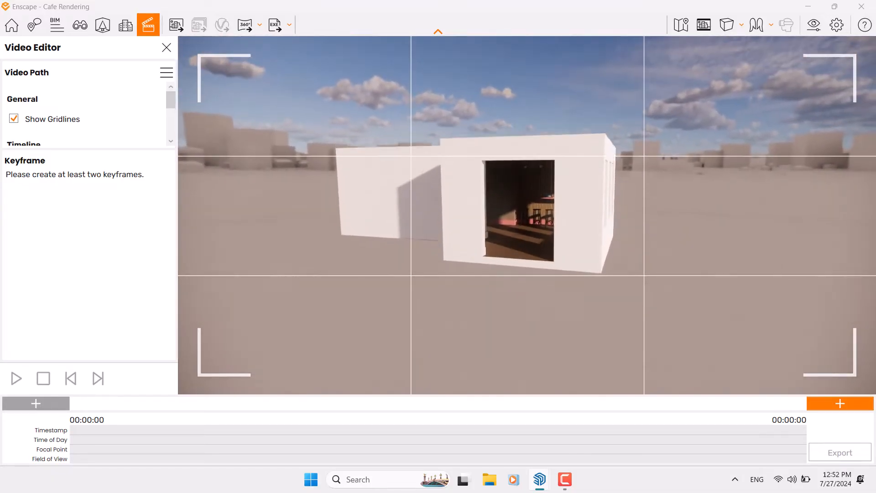
drag(572, 216, 571, 262)
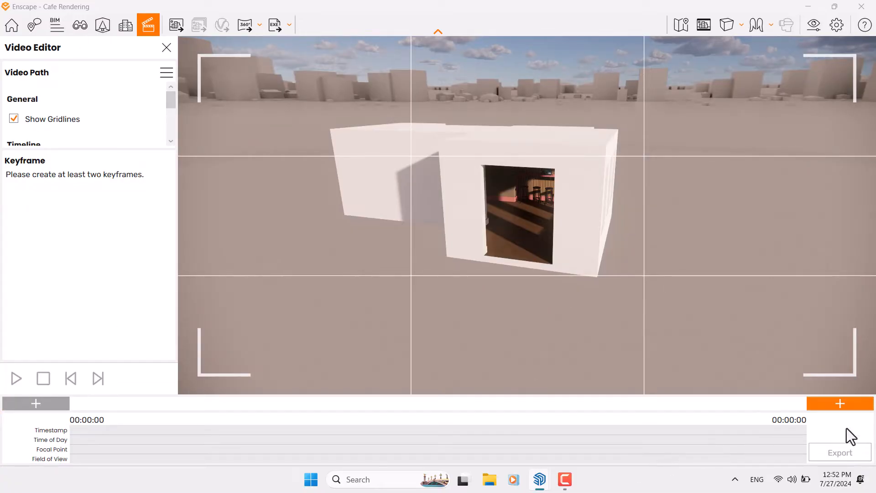
click(840, 405)
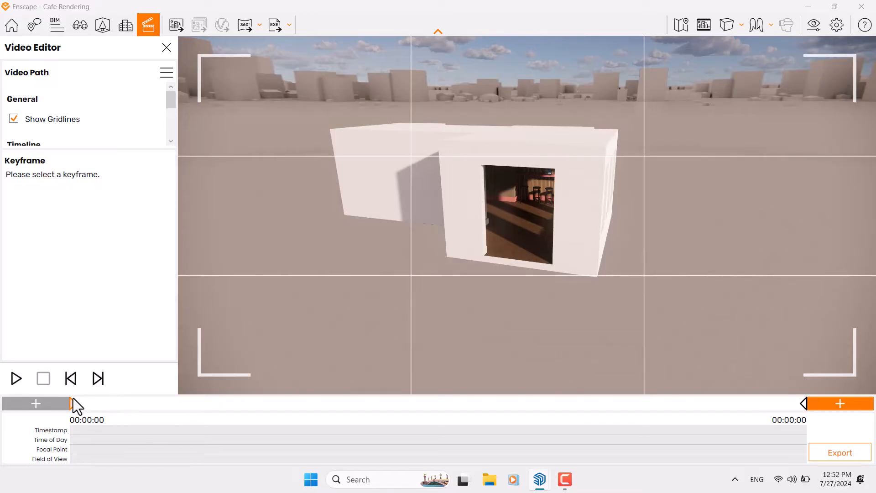
- Add a keyframe just inside the cafe doorway facing the bar counter, and check the first and last keyframe views
mouse_move(310, 330)
mouse_down()
mouse_move(367, 314)
mouse_move(317, 318)
mouse_up()
key(w)
key(w)
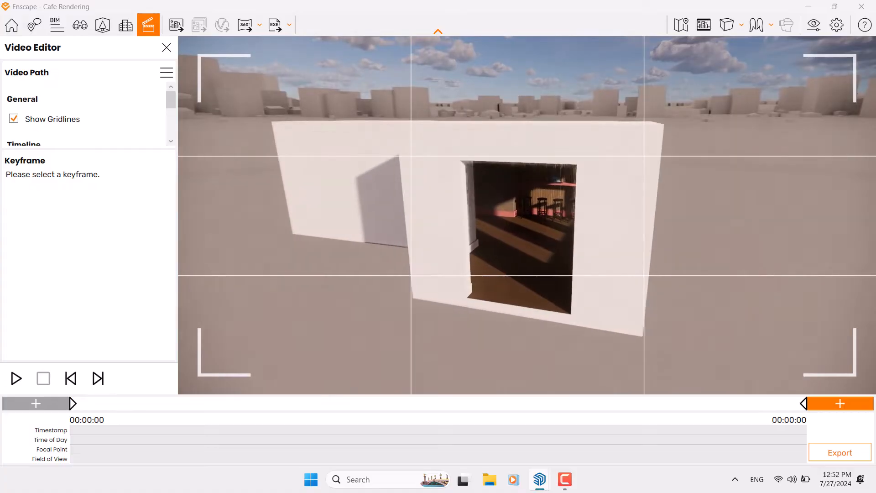
key(w)
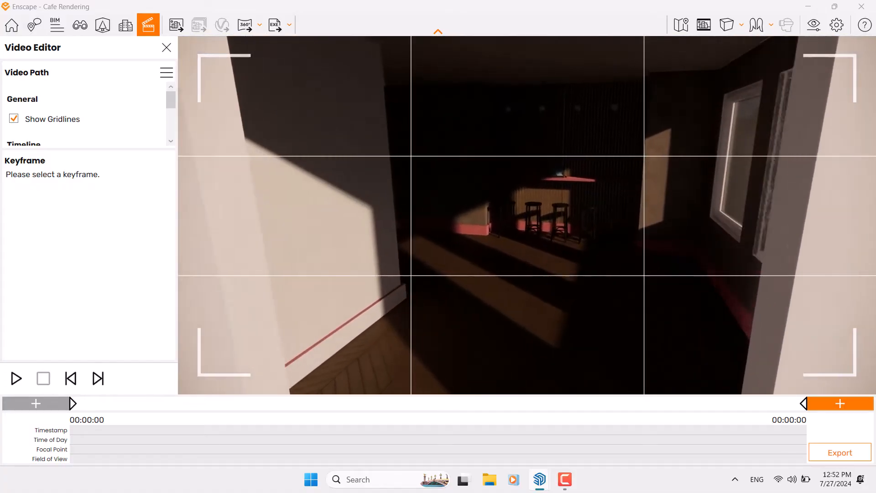
click(840, 406)
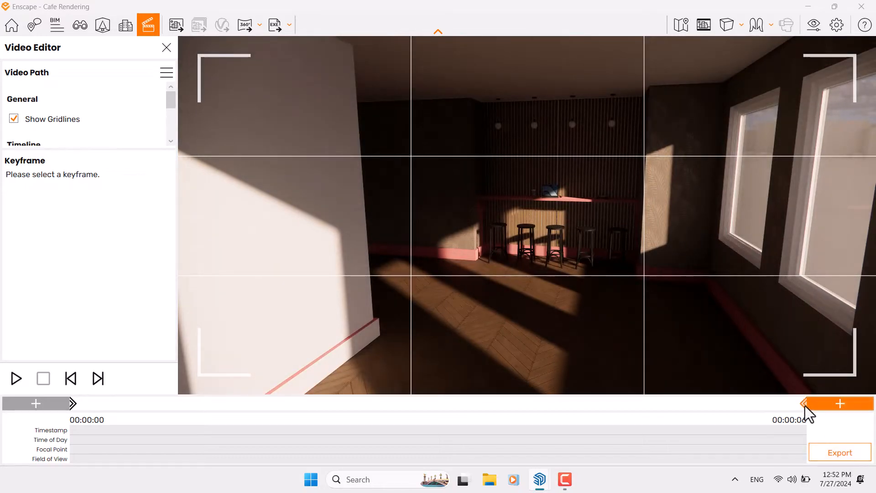
click(72, 405)
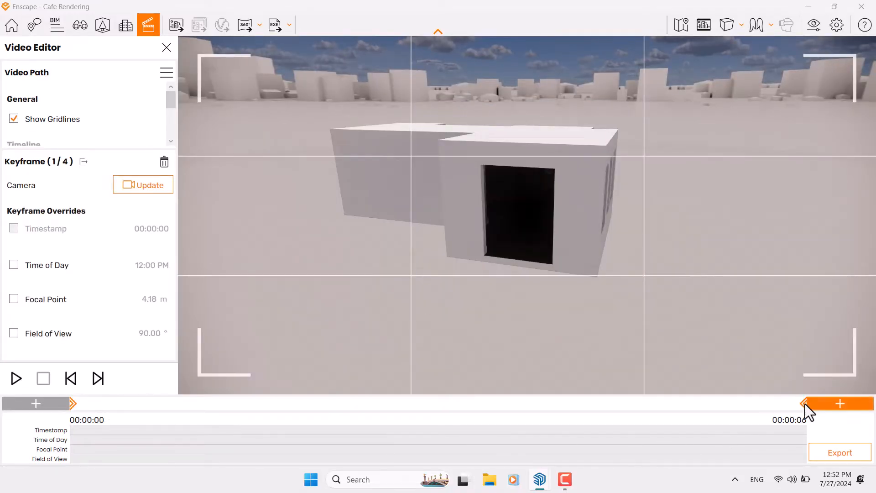
click(804, 403)
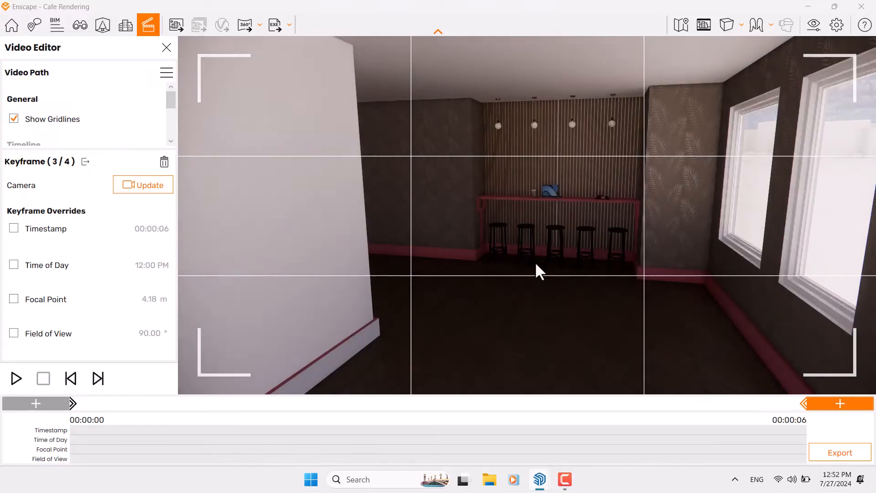
- Add a keyframe farther inside, turned toward the wallpapered wall with the bar stools at its side
key(w)
drag(535, 261, 472, 231)
key(w)
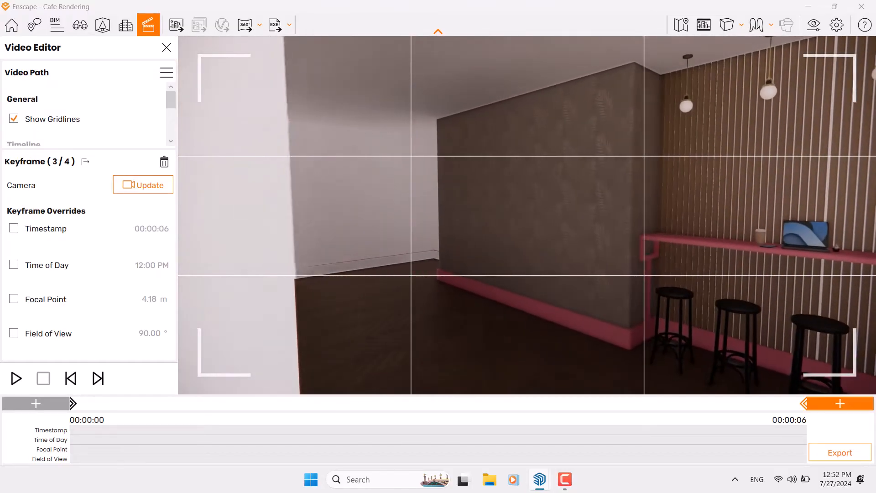
click(835, 404)
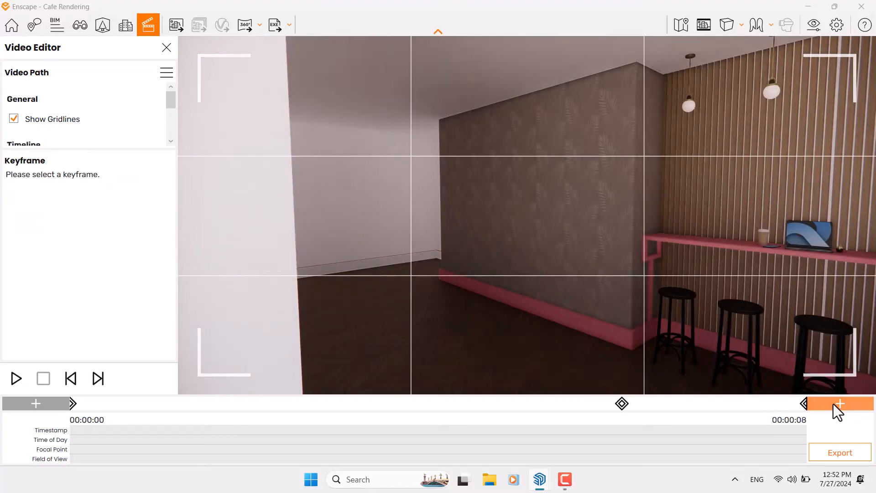
- Add a keyframe looking down the passage between the white wall and the wallpapered wall
drag(556, 261, 495, 262)
key(w)
click(837, 404)
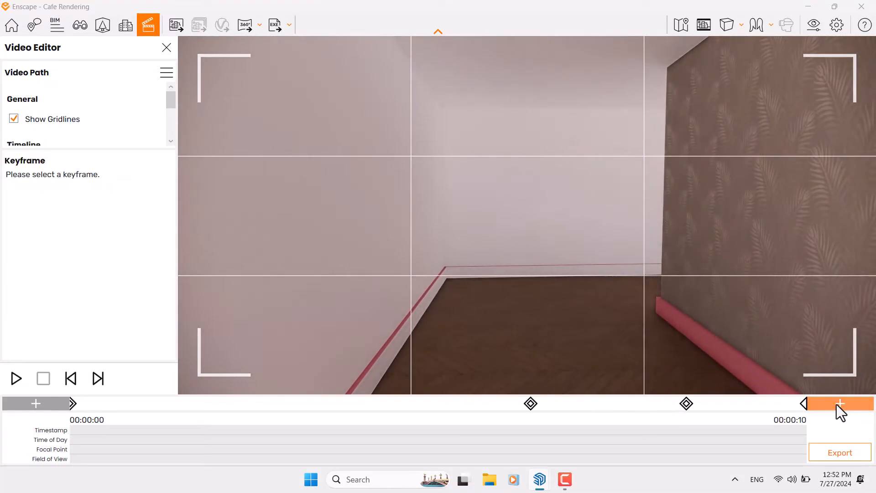
- Add a keyframe looking back from the passage toward the windows, and compare it with the preceding keyframe
key(w)
mouse_move(565, 258)
mouse_down()
mouse_move(821, 256)
mouse_move(589, 269)
mouse_up()
key(s)
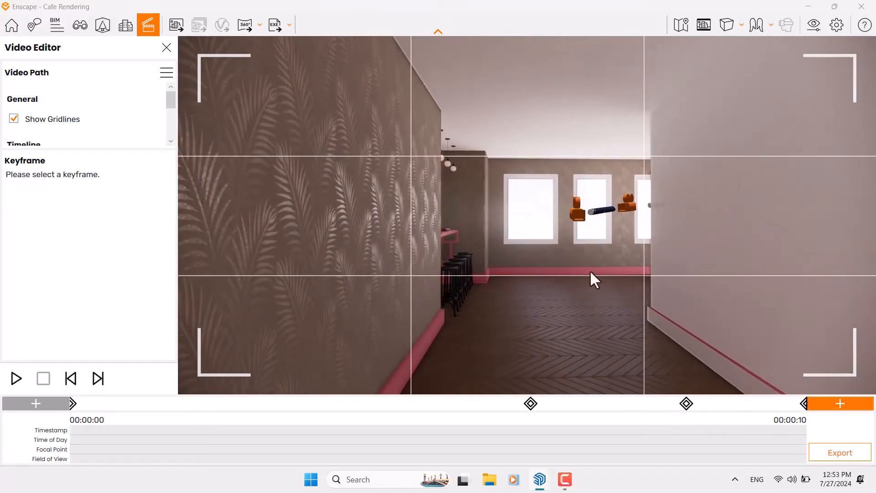
click(826, 407)
click(601, 403)
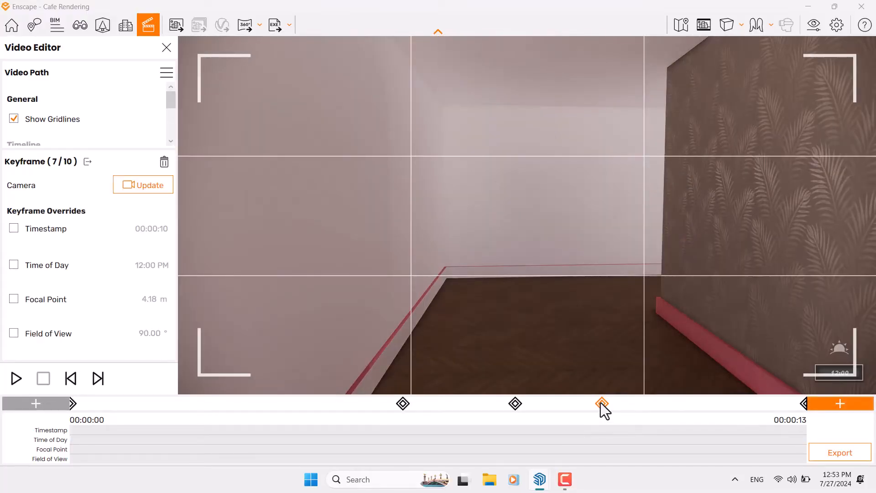
click(803, 404)
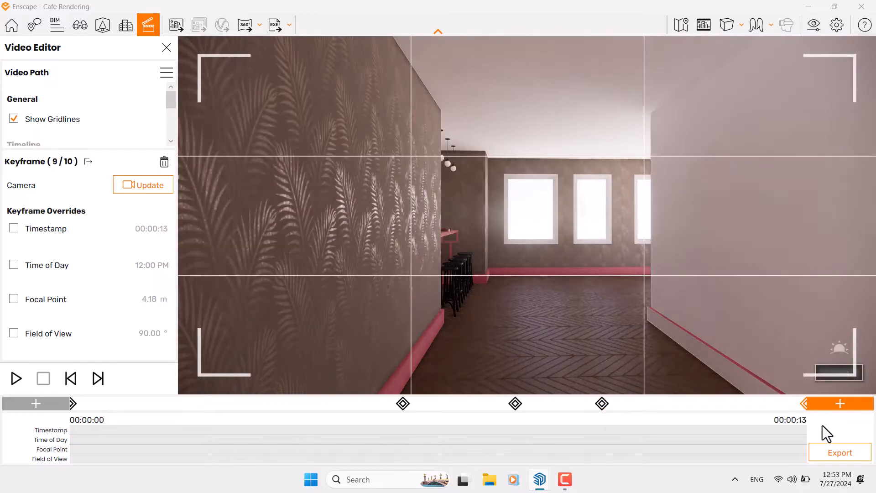
- Add a keyframe facing the slatted wall with the pink bar counter and its row of black stools
key(w)
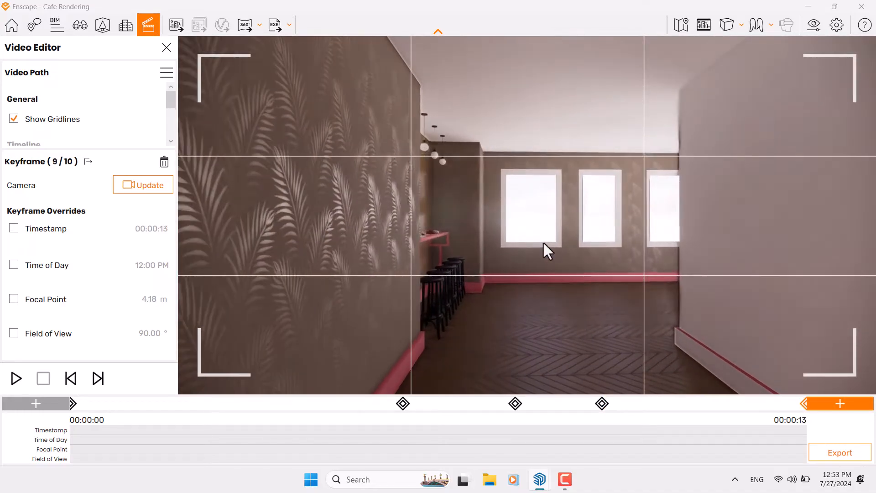
drag(543, 242, 431, 241)
key(w)
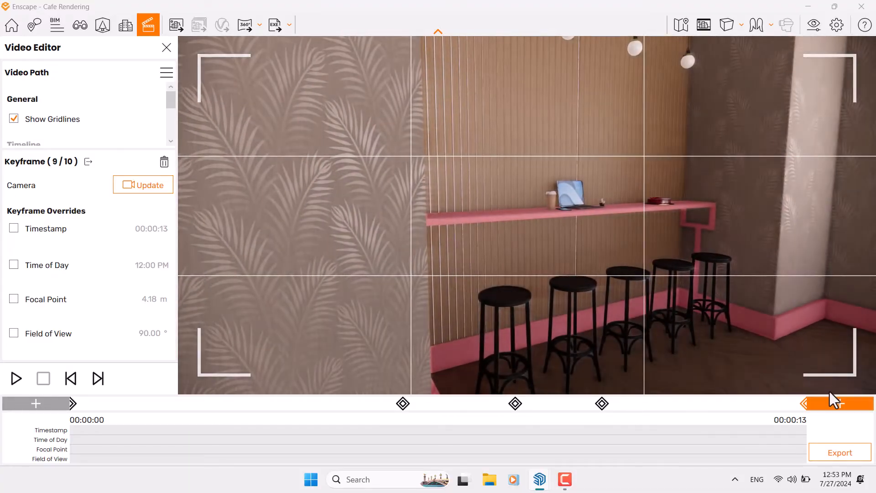
click(835, 406)
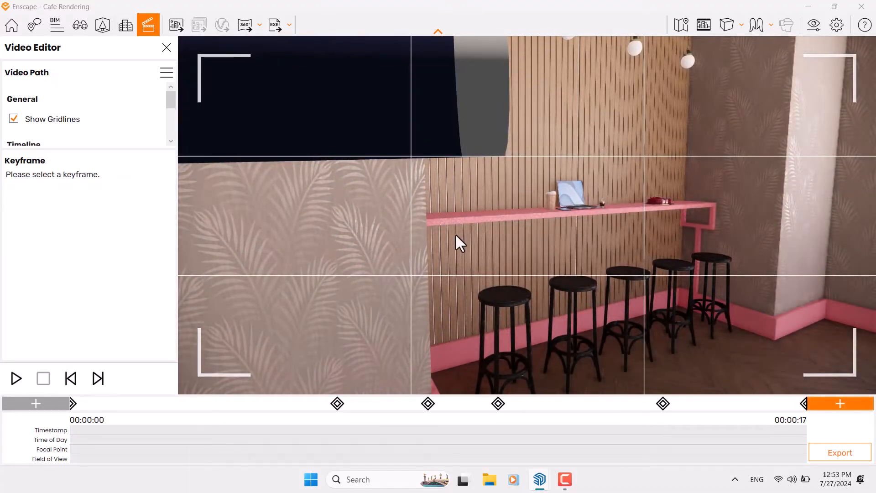
- Add a close-up keyframe of the laptop, coffee cup and phone, viewed along the pink counter
key(w)
drag(461, 225, 506, 221)
key(w)
key(e)
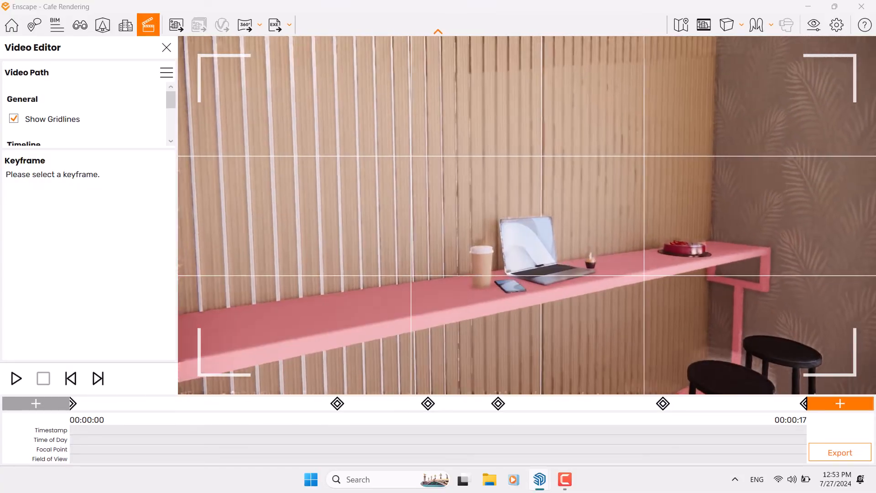
click(836, 406)
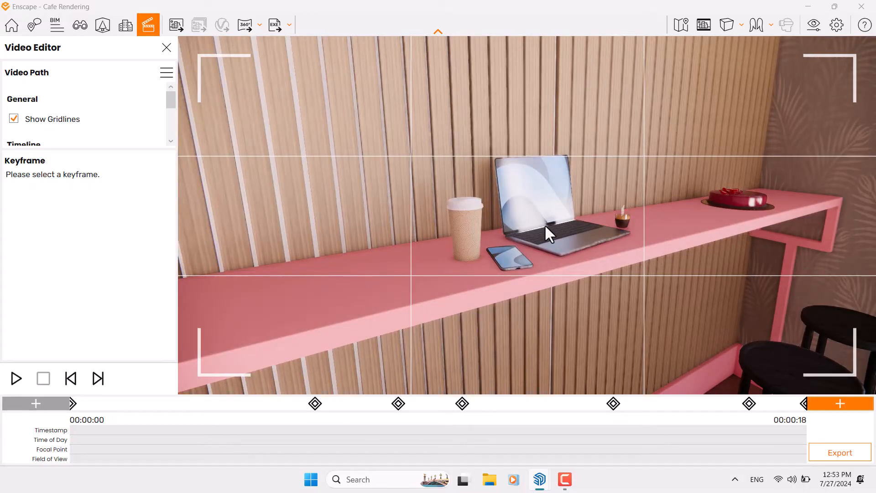
- Add a final keyframe looking down on the laptop from above, and preview the video path from the first keyframe
right_drag(545, 226, 490, 266)
click(862, 404)
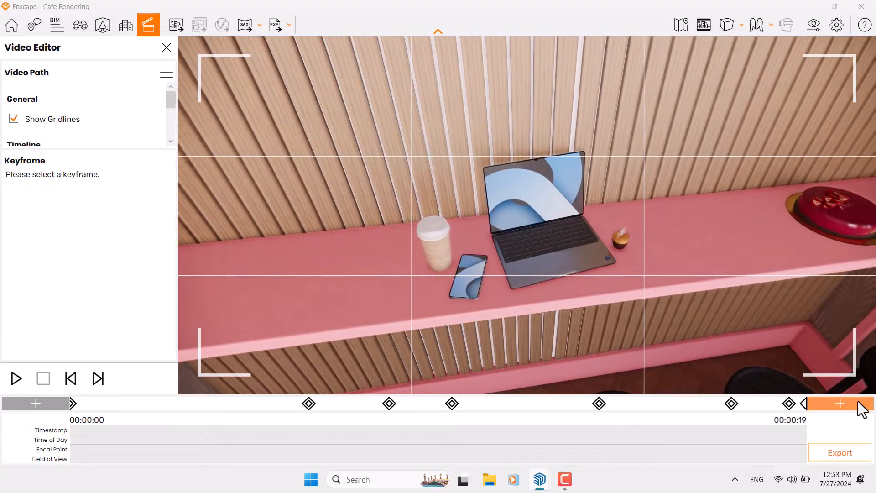
click(73, 404)
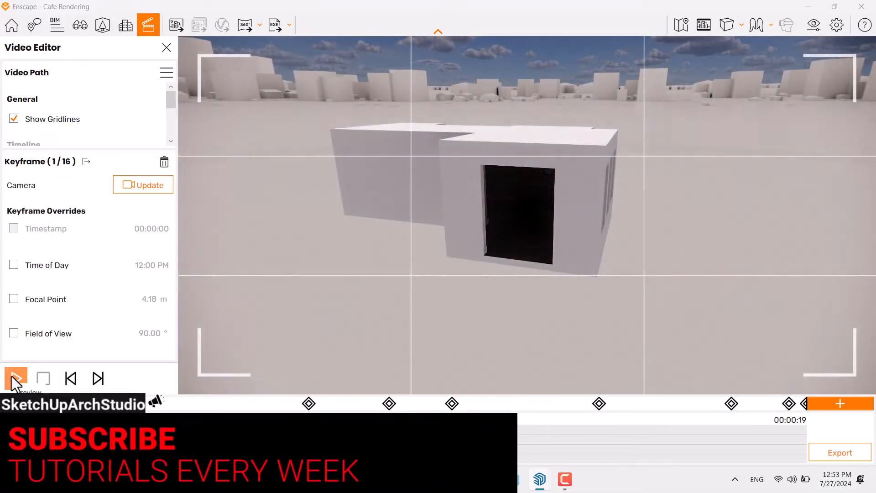
click(13, 377)
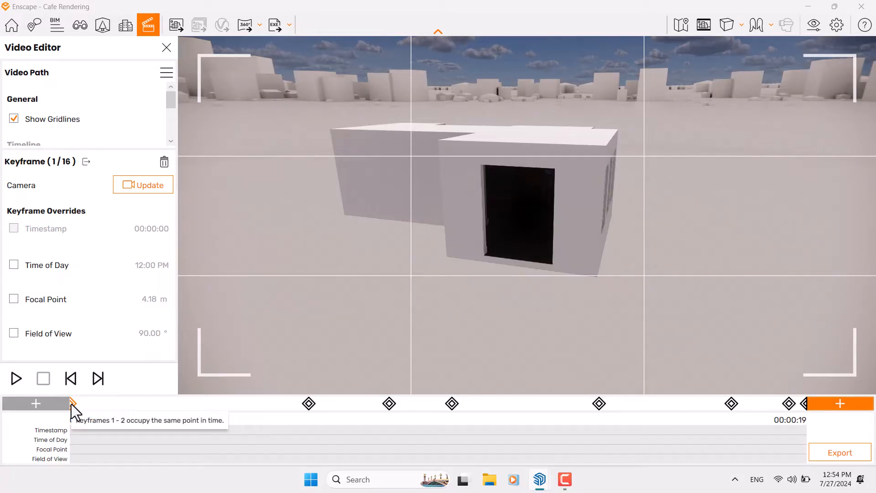
- Override the first keyframe's time of day with 7:00 AM and update its camera
click(40, 270)
click(41, 279)
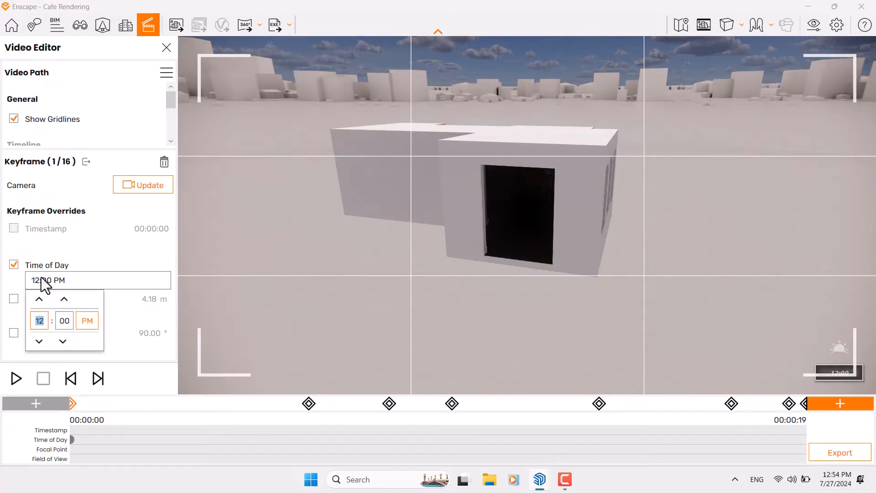
click(38, 342)
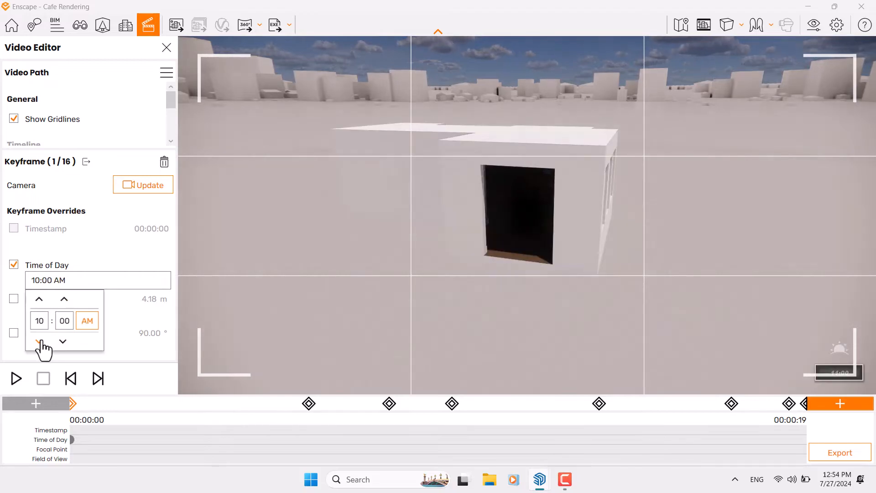
click(39, 341)
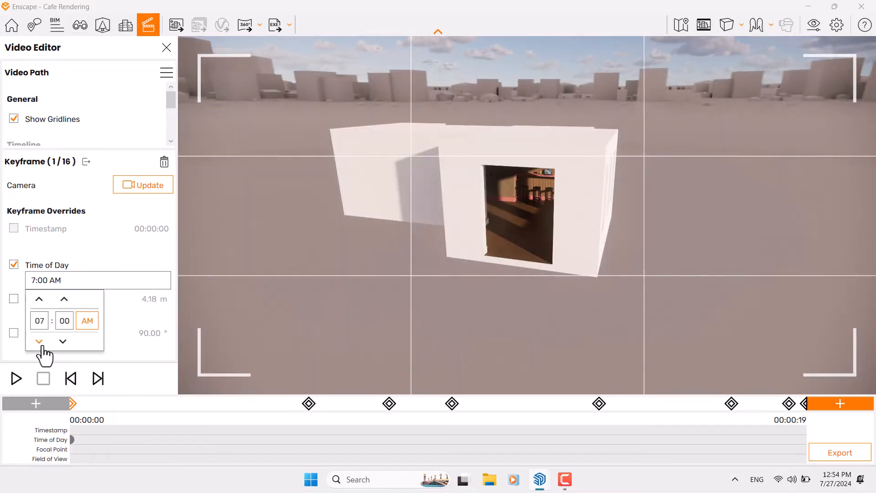
click(100, 256)
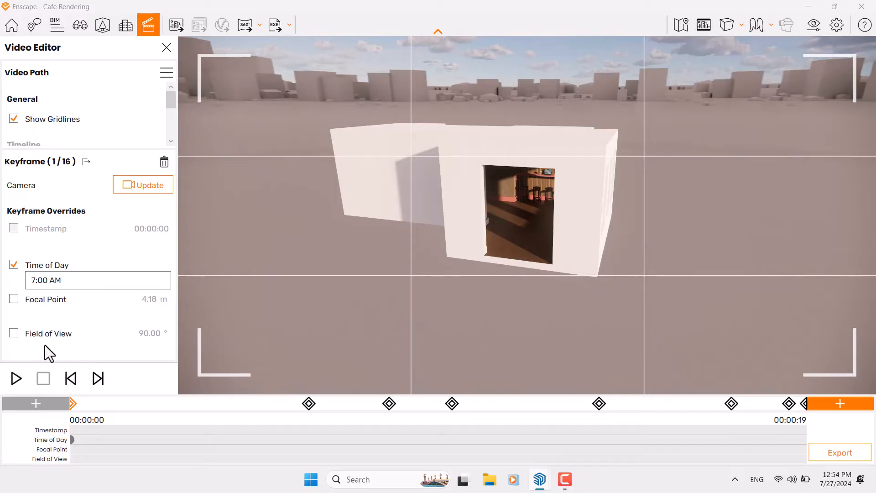
click(136, 186)
- Turn on the safe frame and set a custom output resolution of 1080 × 1080
click(706, 24)
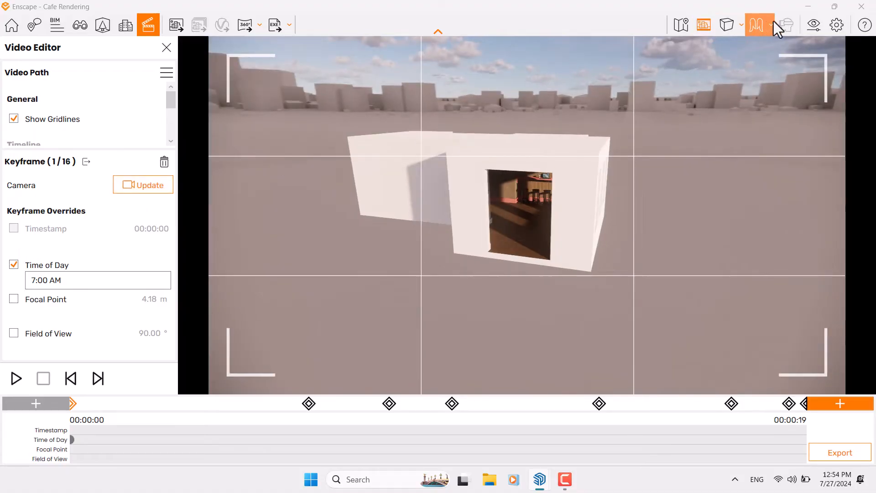
click(811, 25)
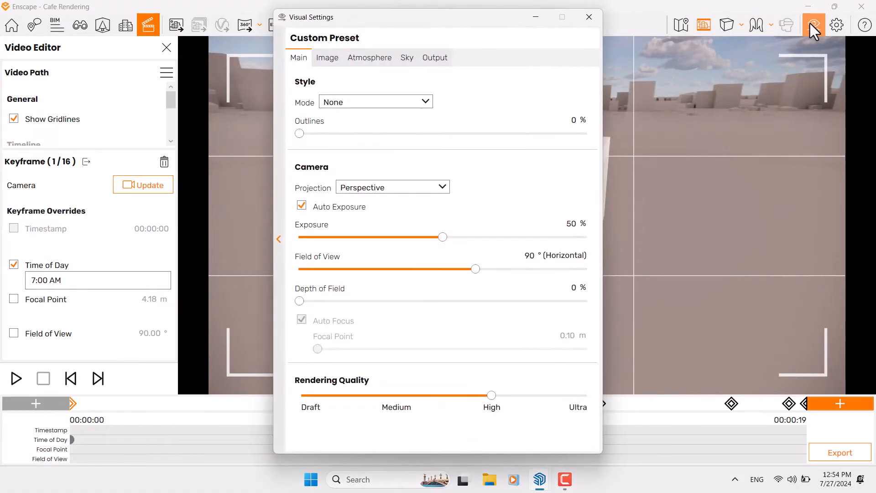
click(441, 61)
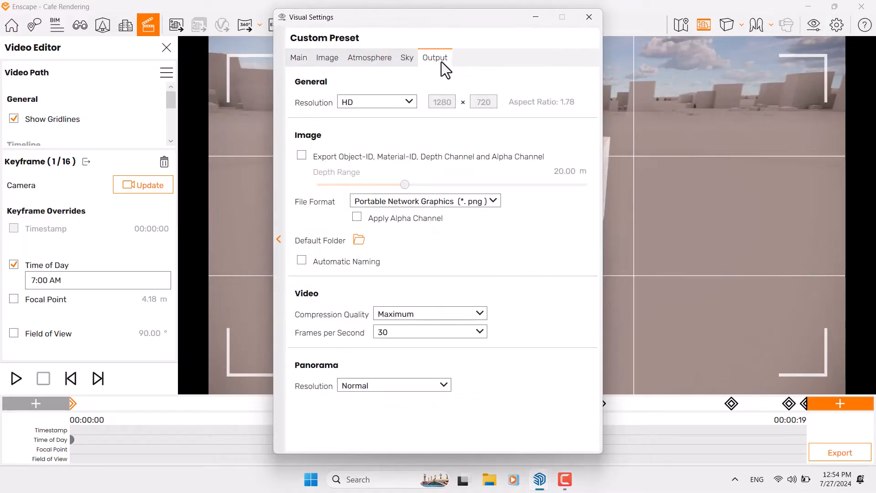
click(402, 102)
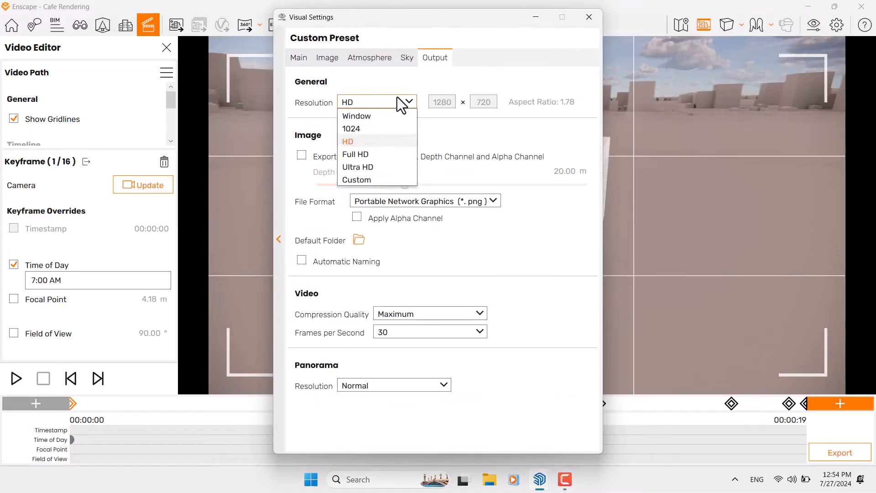
click(379, 177)
drag(449, 103, 424, 108)
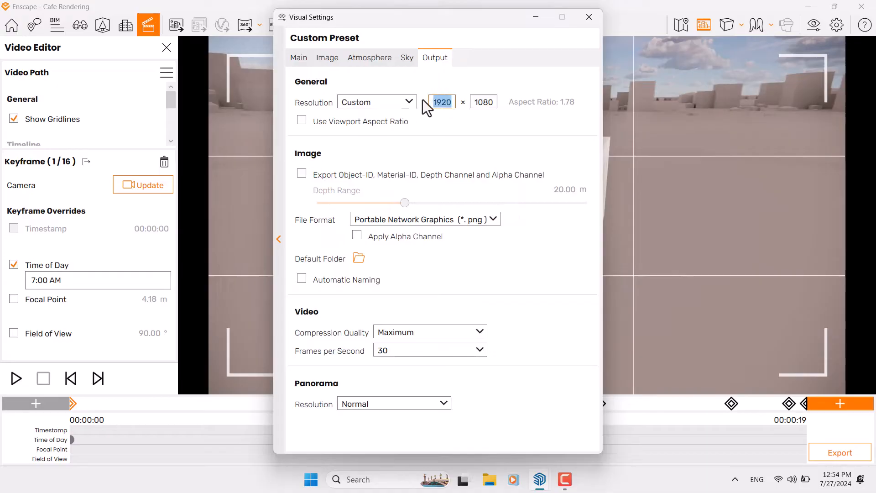
text(1080)
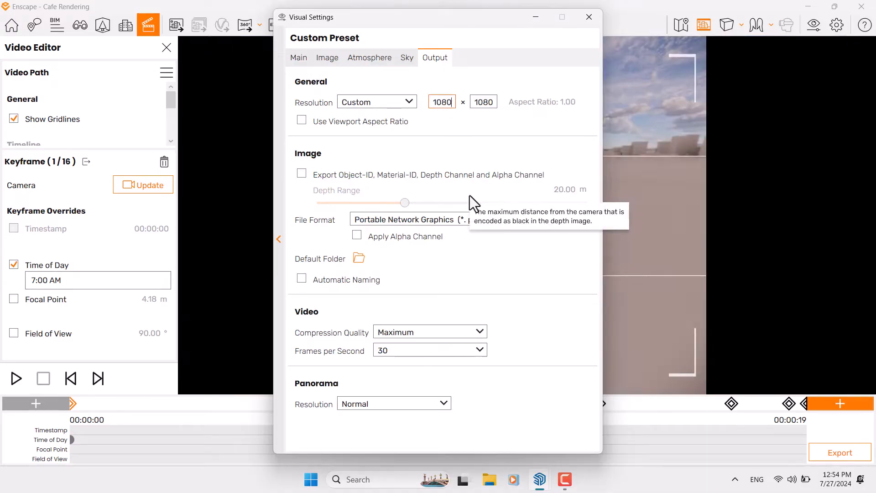
click(588, 17)
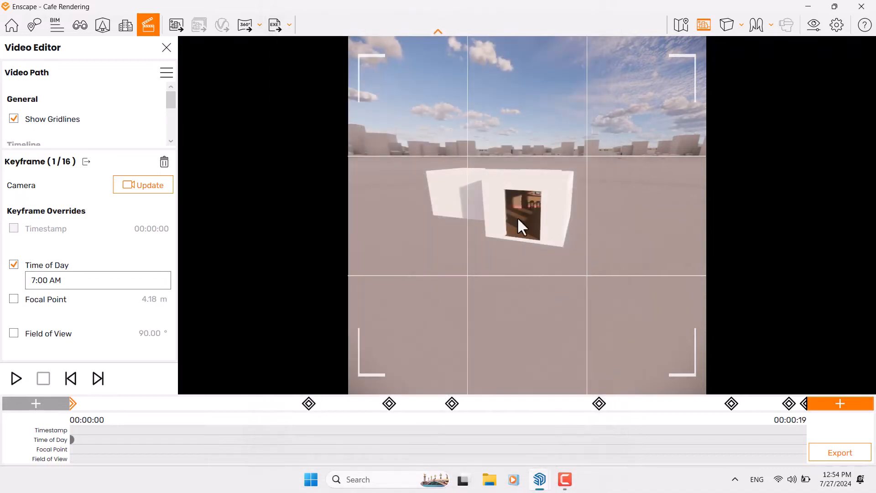
- Try a 42° horizontal field of view in the visual settings, and restore it to 90°
click(820, 37)
drag(434, 17, 333, 26)
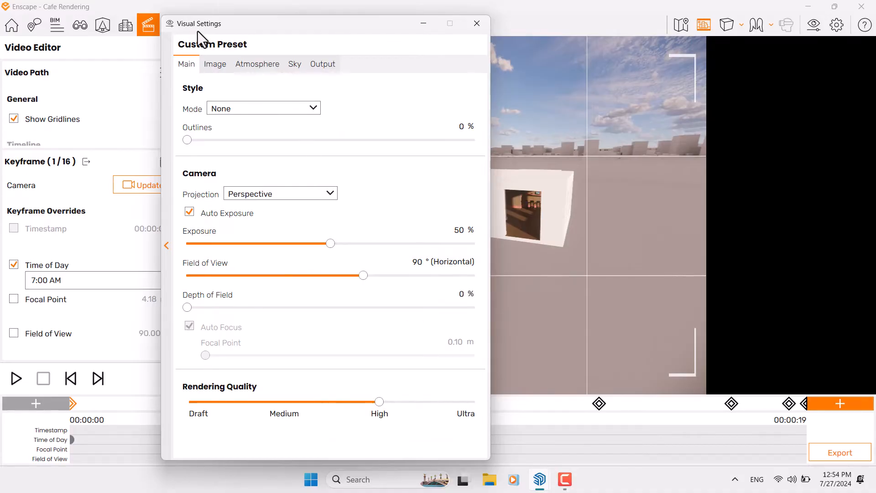
drag(362, 274, 256, 275)
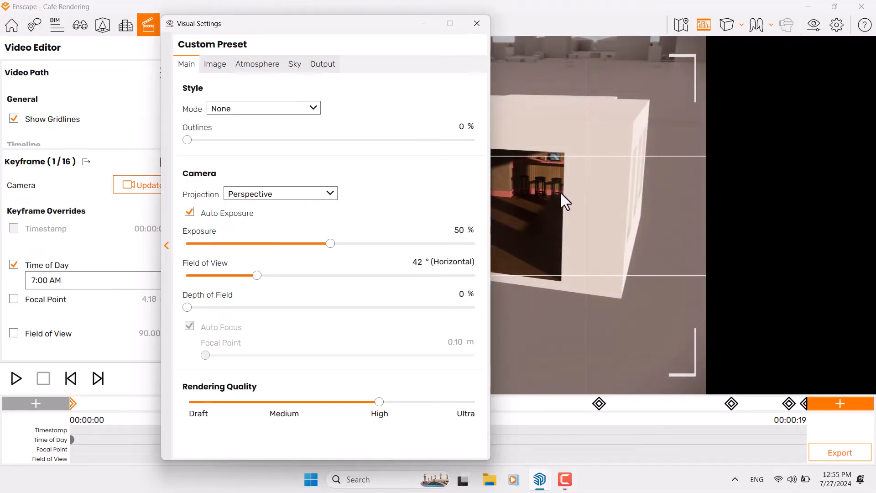
click(413, 262)
text(90)
key(Return)
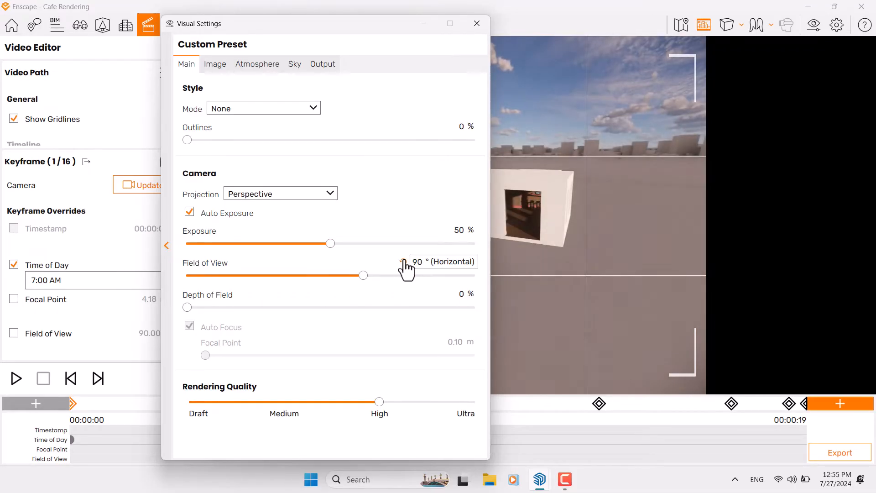
click(465, 23)
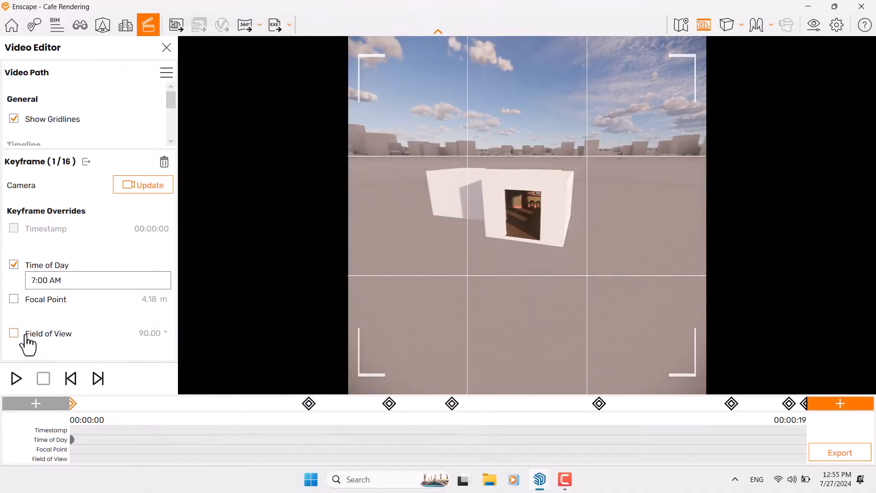
- Try a field of view override of about 53° on the first keyframe, and return it to 90° with the override off
click(26, 337)
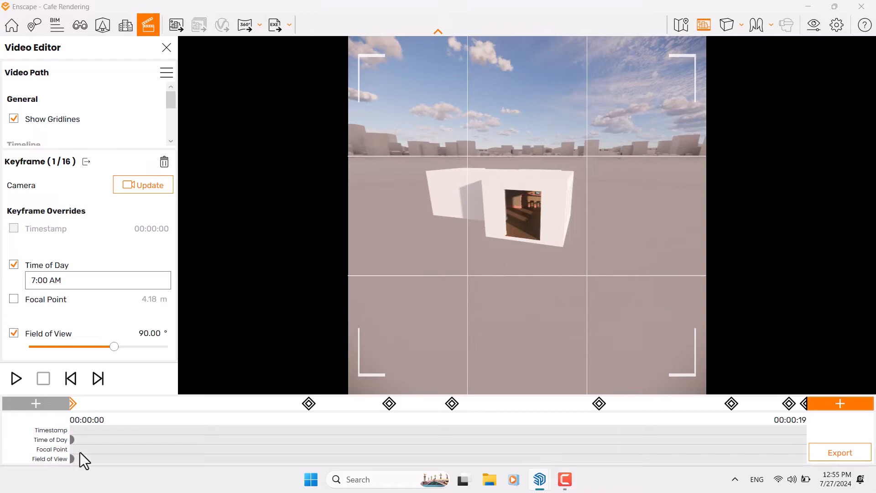
drag(115, 346, 75, 343)
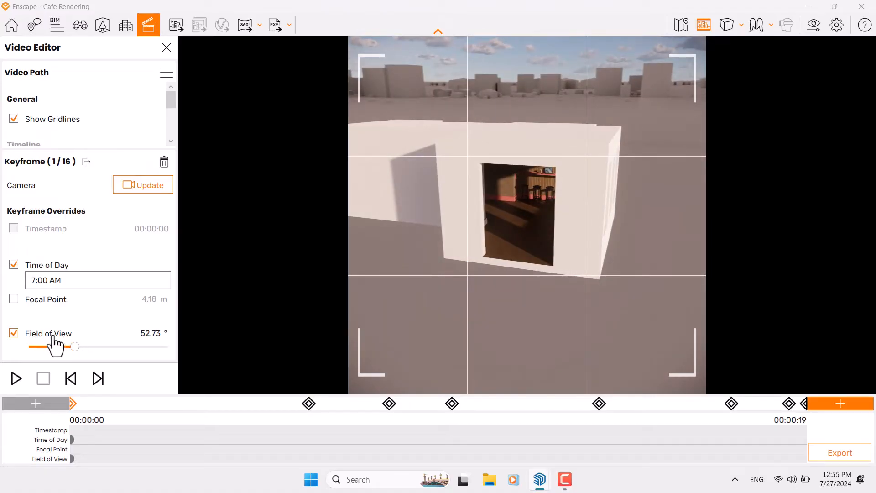
click(142, 333)
text(90)
click(28, 336)
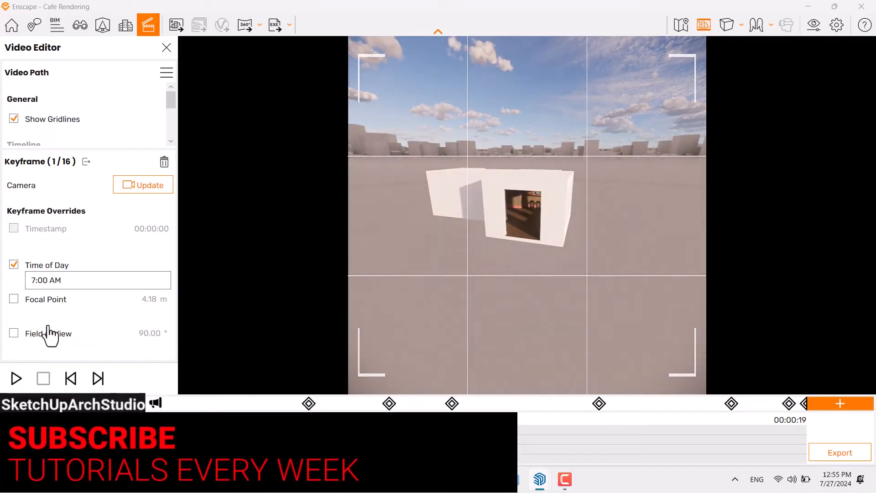
- Set the camera's horizontal field of view to 56° in the visual settings
click(808, 36)
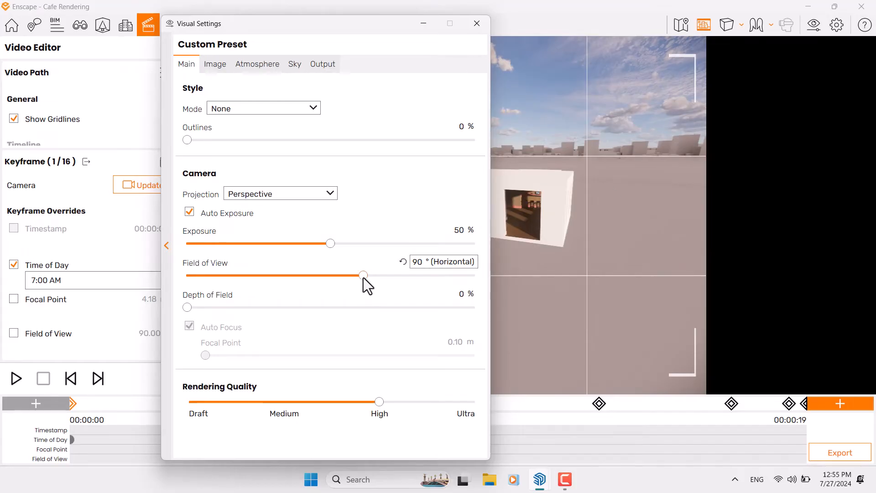
drag(363, 276, 289, 278)
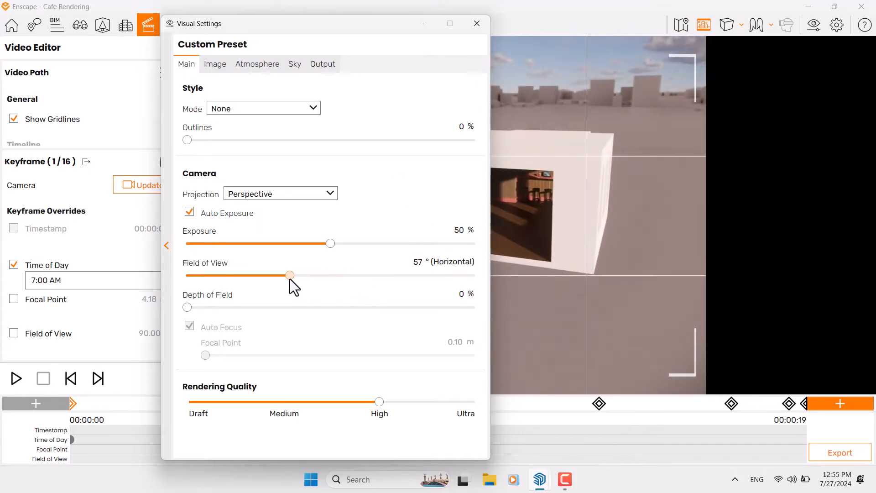
click(416, 264)
text(56)
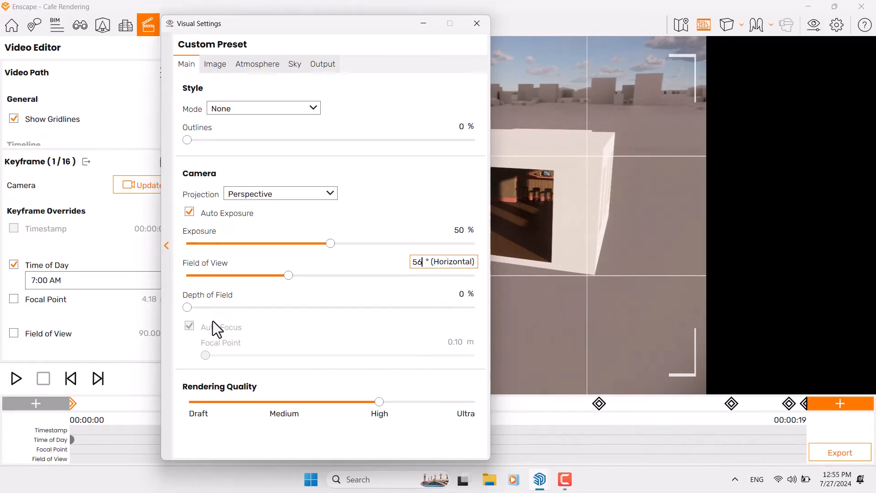
- Set the image color temperature to 5,900 K in the visual settings
click(216, 67)
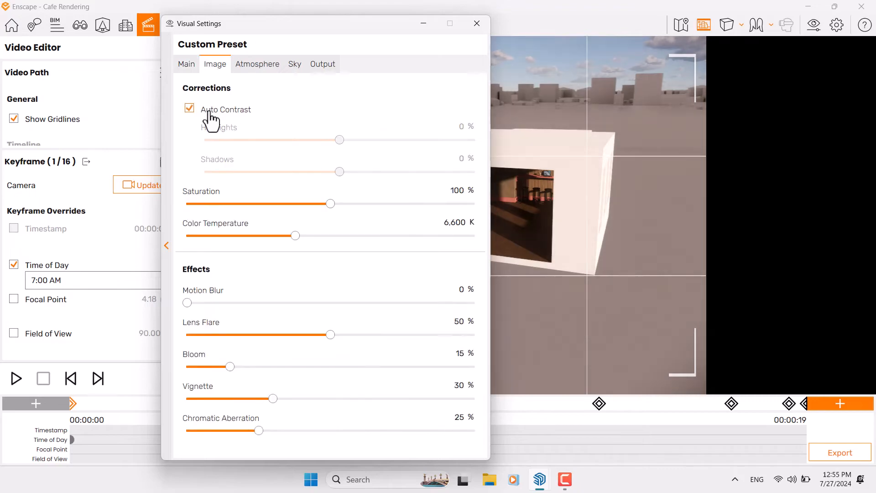
click(455, 222)
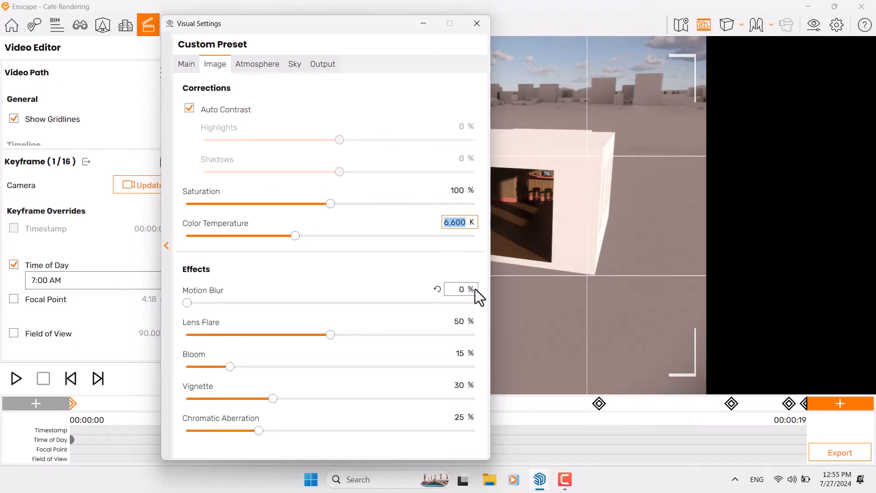
text(5900)
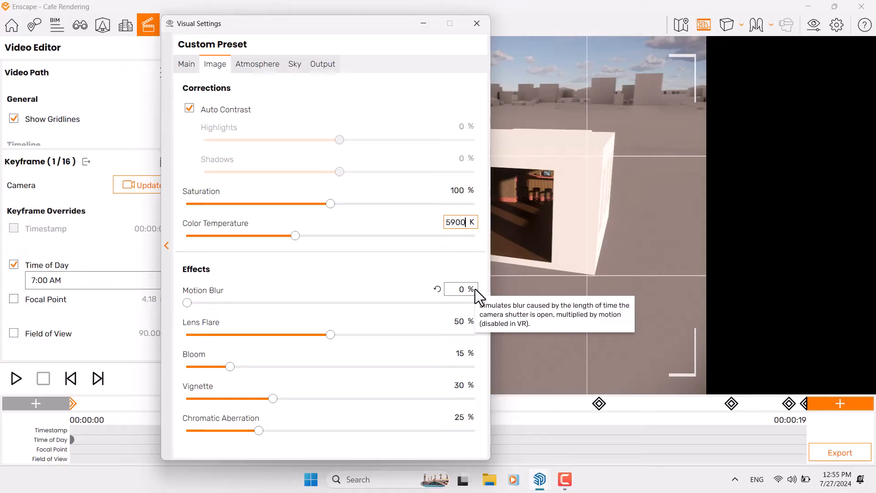
key(Return)
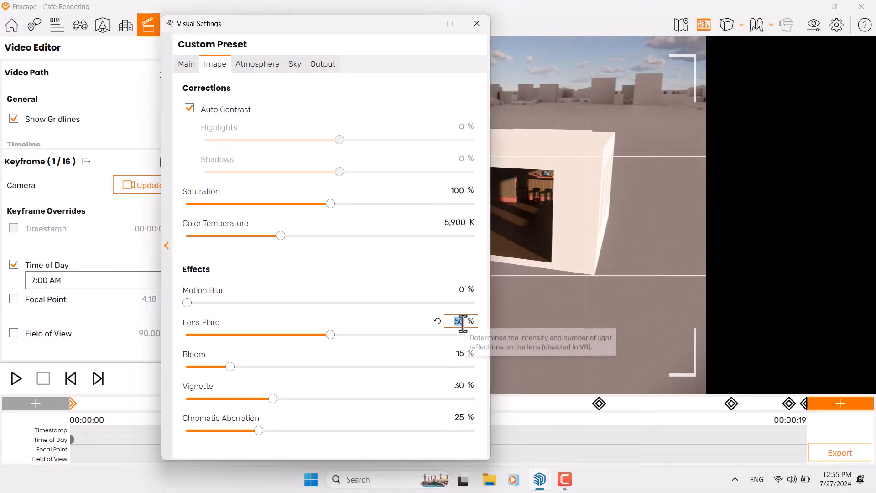
- Set the image effects to 0% lens flare, 0% bloom, 10% vignette and 0% chromatic aberration
click(461, 321)
text(0)
click(461, 352)
text(0)
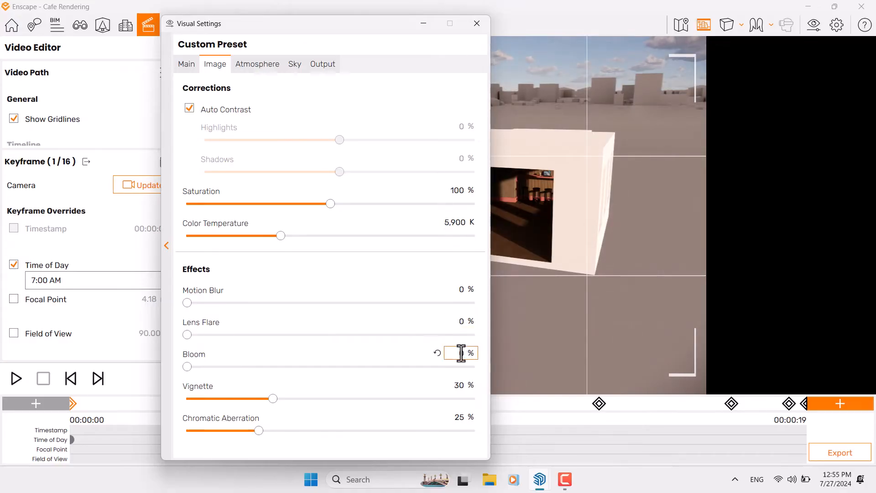
click(457, 385)
text(10)
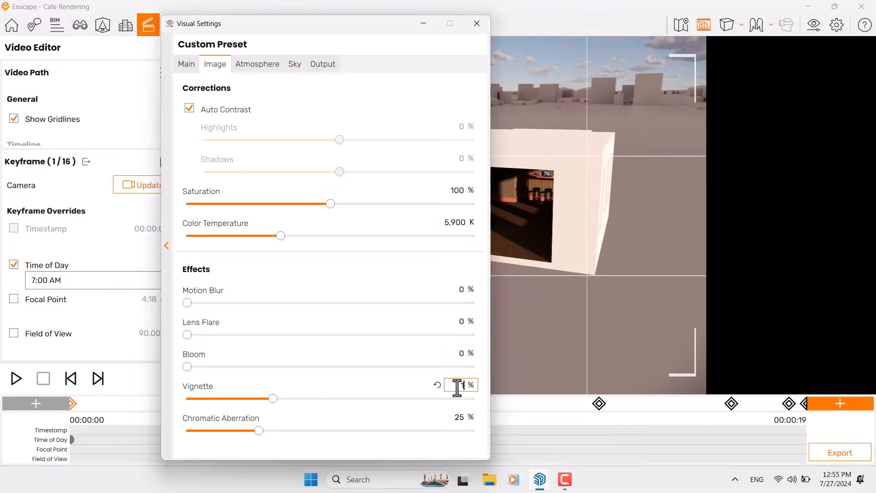
click(459, 416)
text(0)
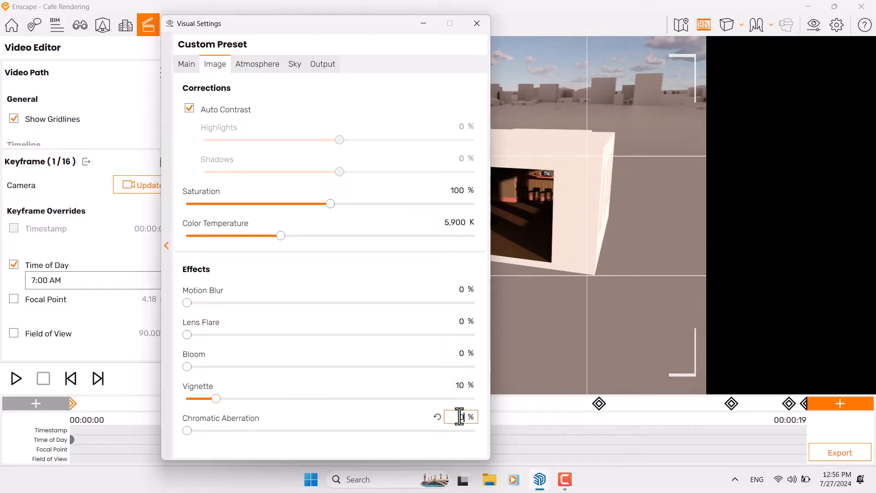
- Set the shadow sharpness to 0% in the atmosphere illumination settings
click(259, 64)
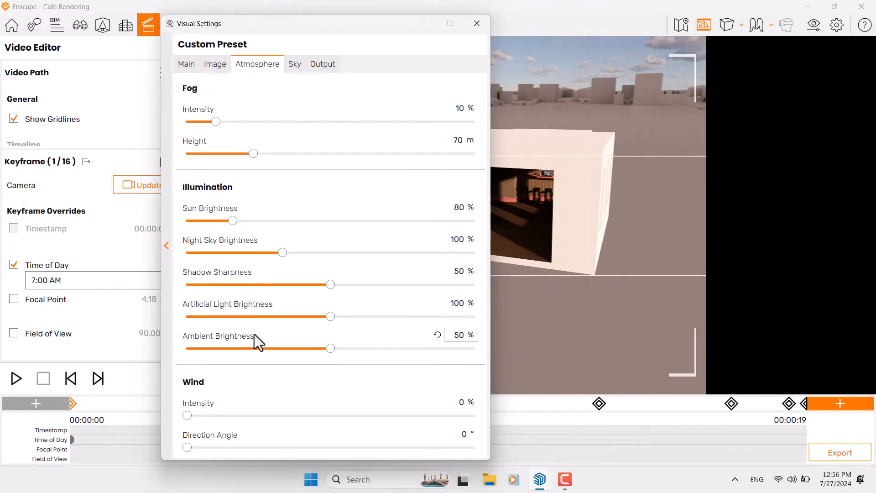
click(463, 270)
text(0)
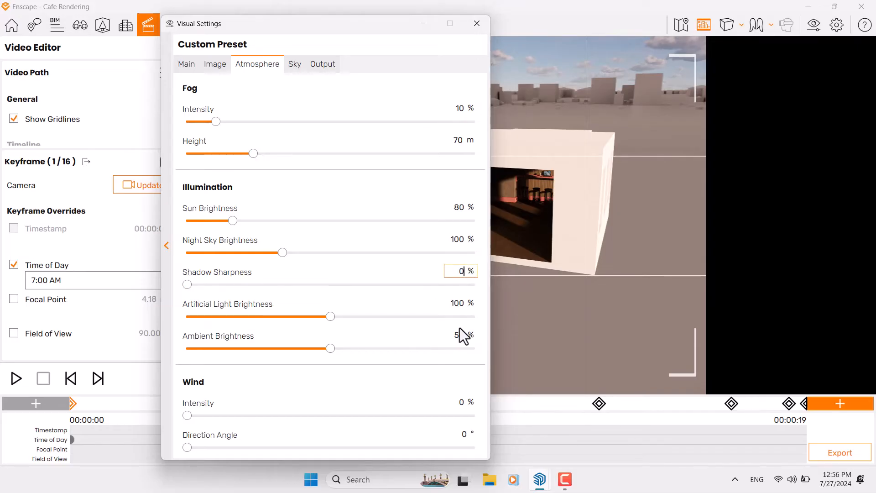
- Set the motion blur to 32%, close the visual settings and update the first keyframe's camera
click(217, 64)
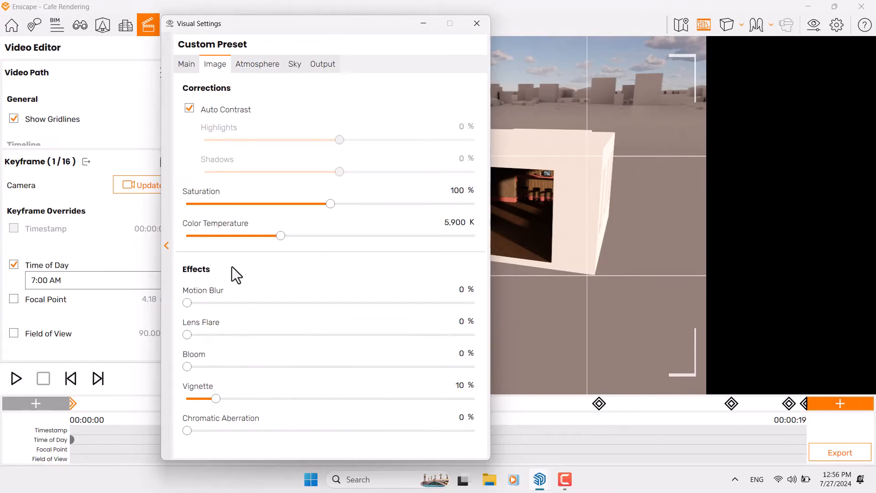
drag(189, 304, 275, 301)
key(Return)
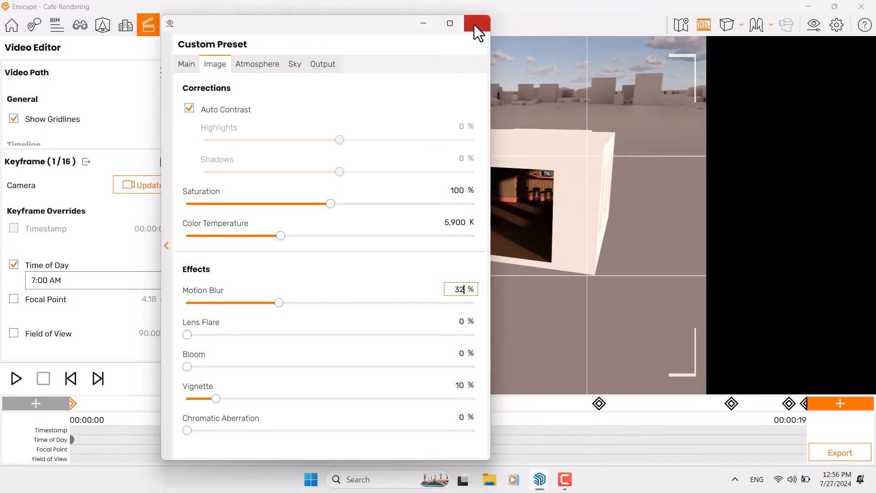
click(474, 25)
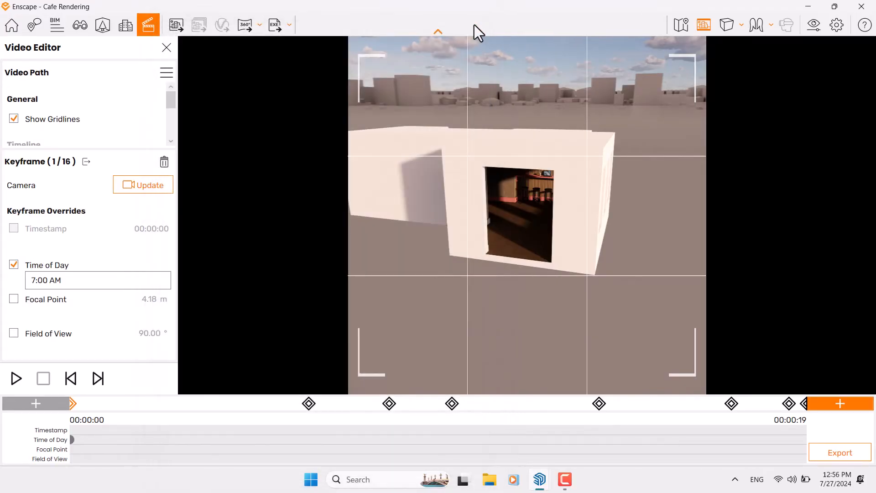
click(138, 182)
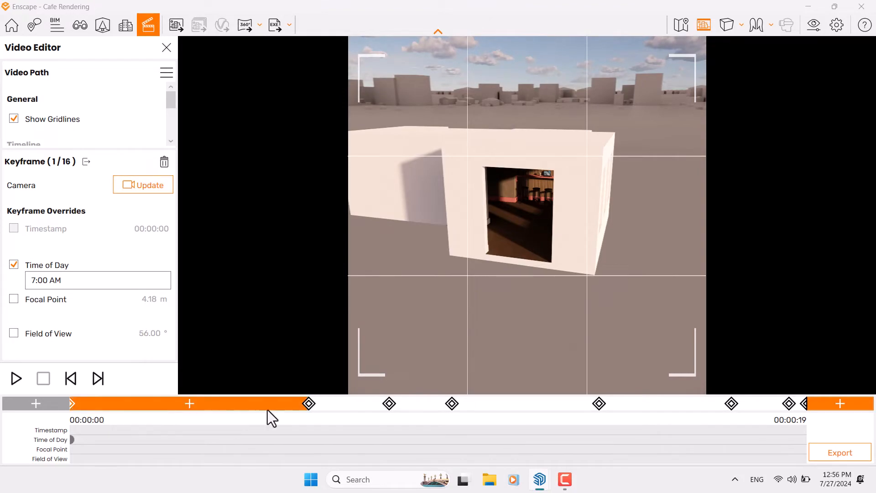
- Override keyframe 3's timestamp with 00:00:04 and update its camera
click(308, 405)
click(44, 229)
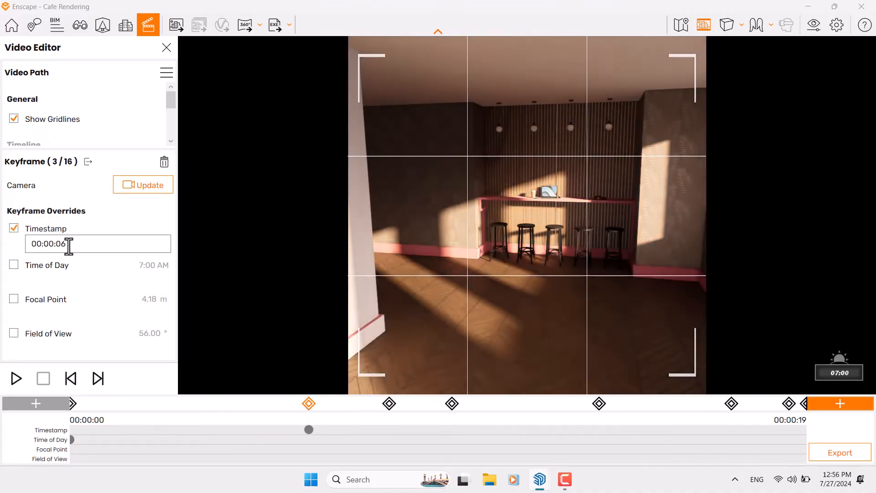
click(68, 243)
click(89, 304)
click(89, 305)
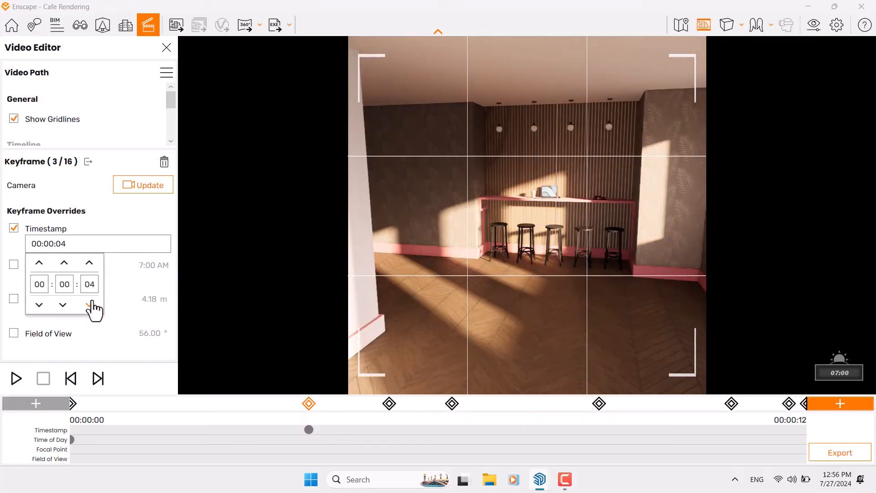
click(138, 179)
- Override keyframe 5's timestamp with 00:00:06 and update its camera
click(389, 403)
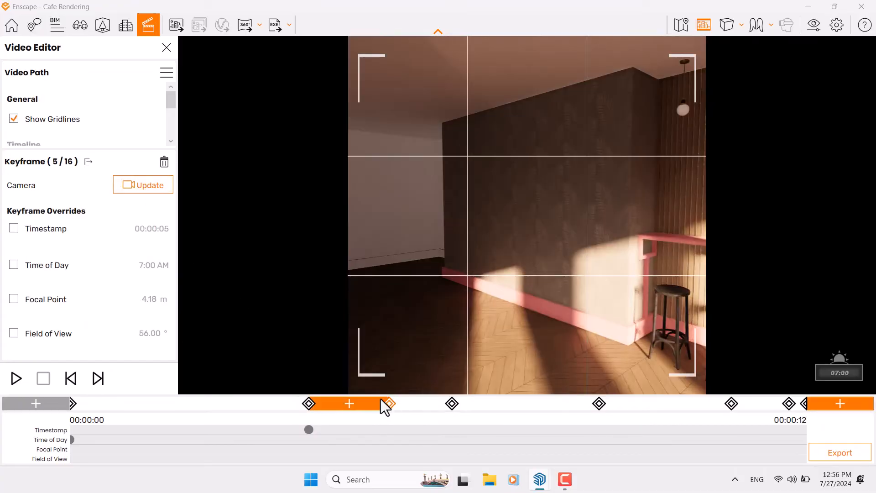
click(47, 230)
click(84, 243)
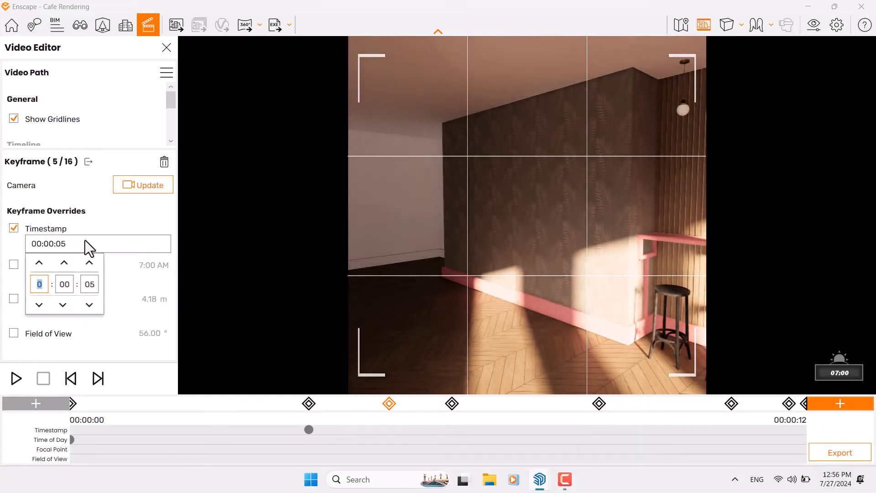
click(89, 263)
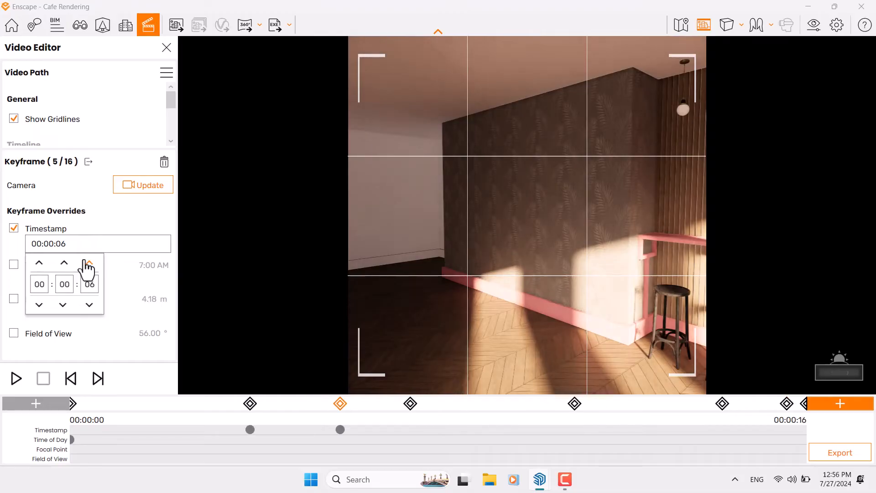
click(145, 185)
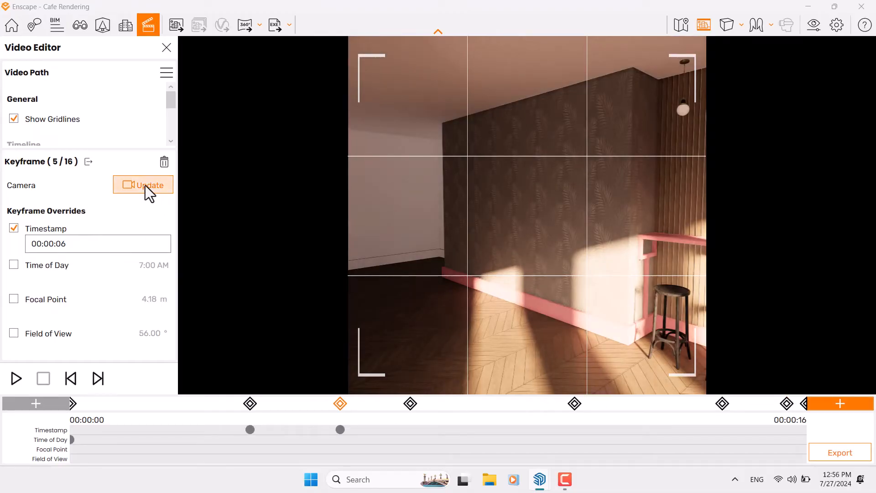
- Turn on keyframe 7's timestamp override at 00:00:08 and update its camera
click(411, 404)
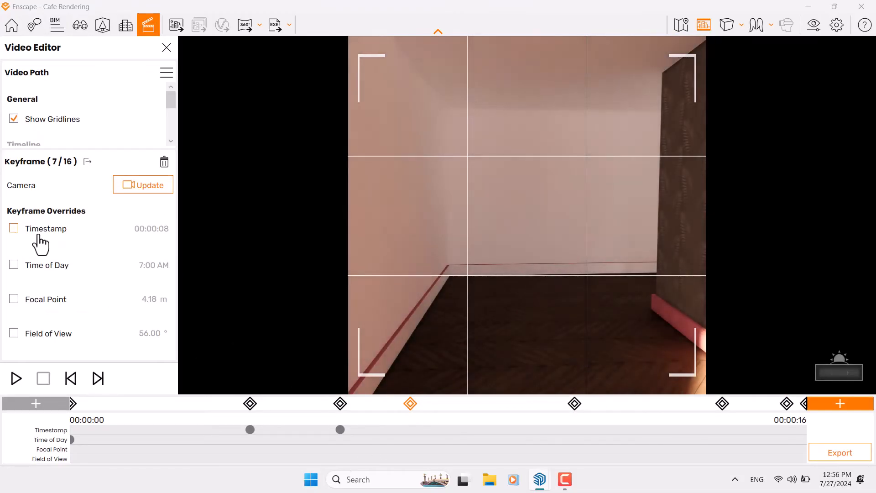
click(39, 237)
click(81, 250)
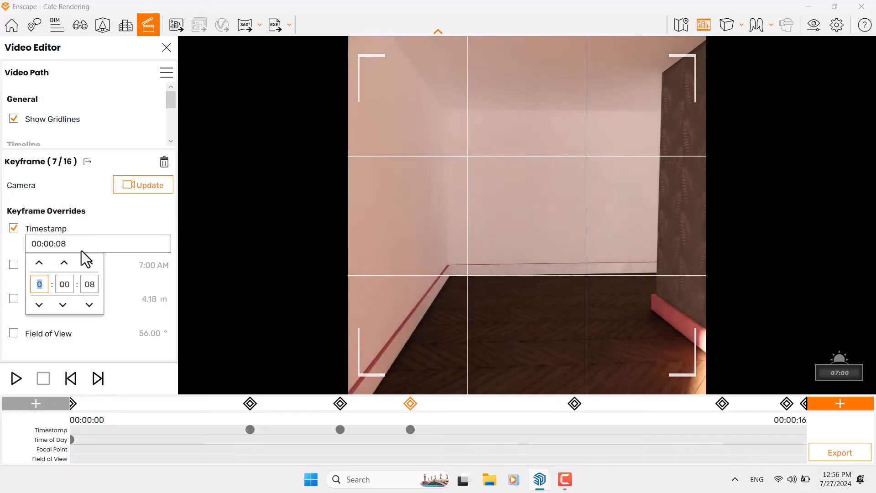
click(130, 183)
- Override keyframe 9's timestamp with 00:00:12 and update its camera
click(573, 404)
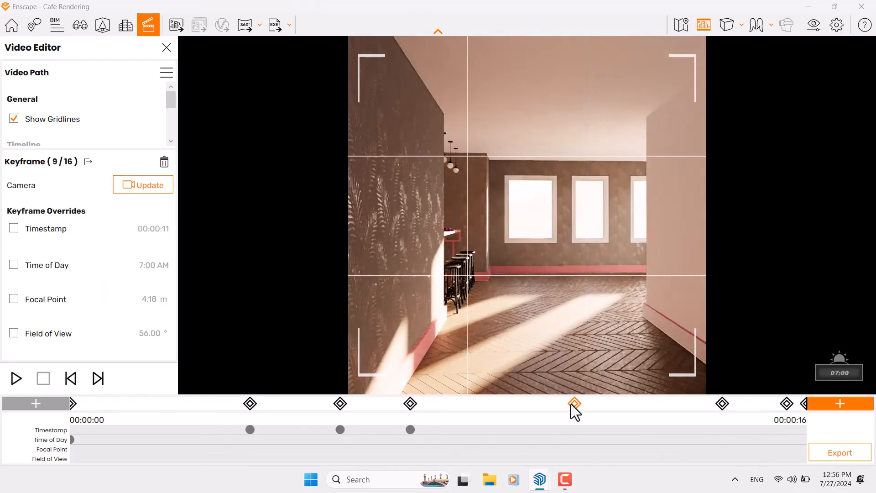
click(59, 236)
click(77, 247)
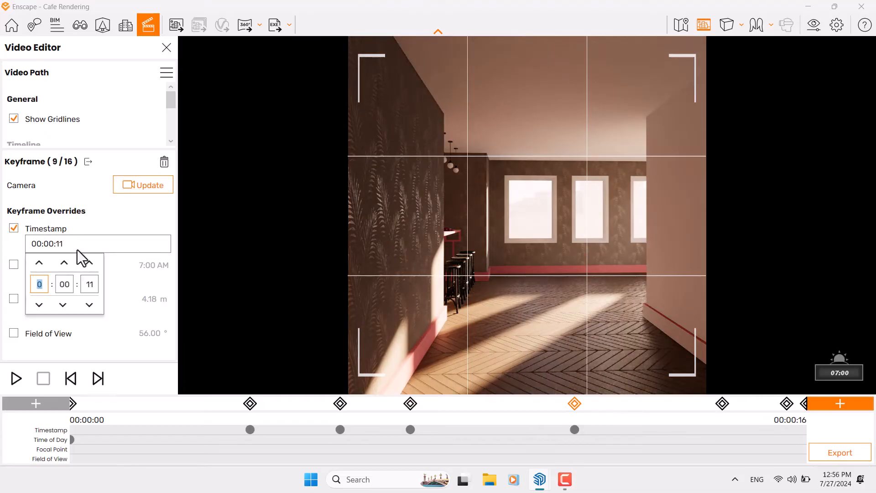
click(86, 264)
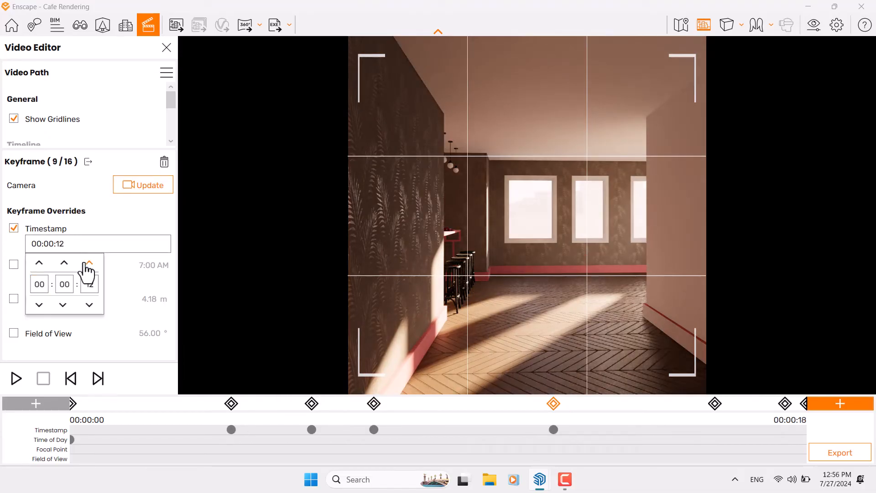
click(138, 185)
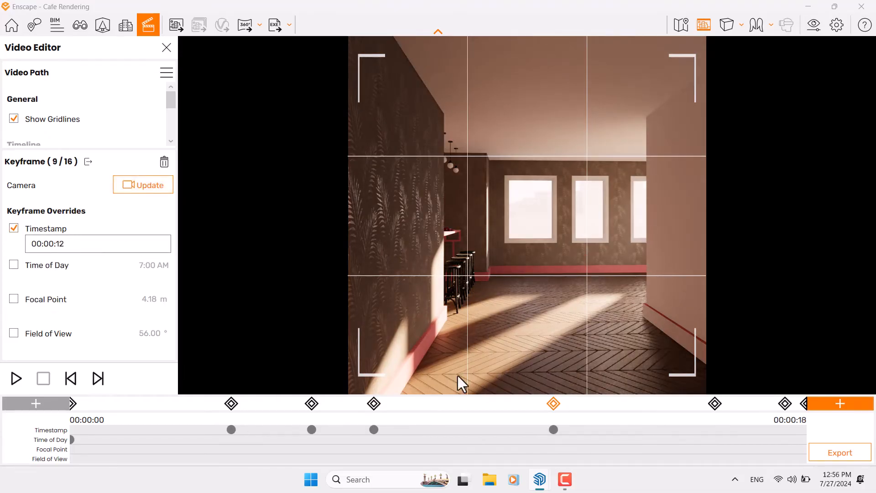
- Override keyframe 11's timestamp with 00:00:14 and update its camera
click(714, 403)
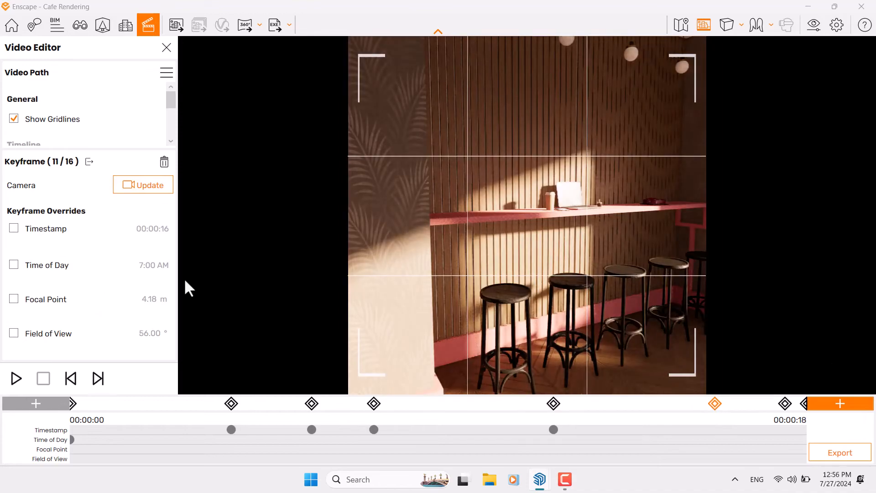
click(40, 229)
click(71, 249)
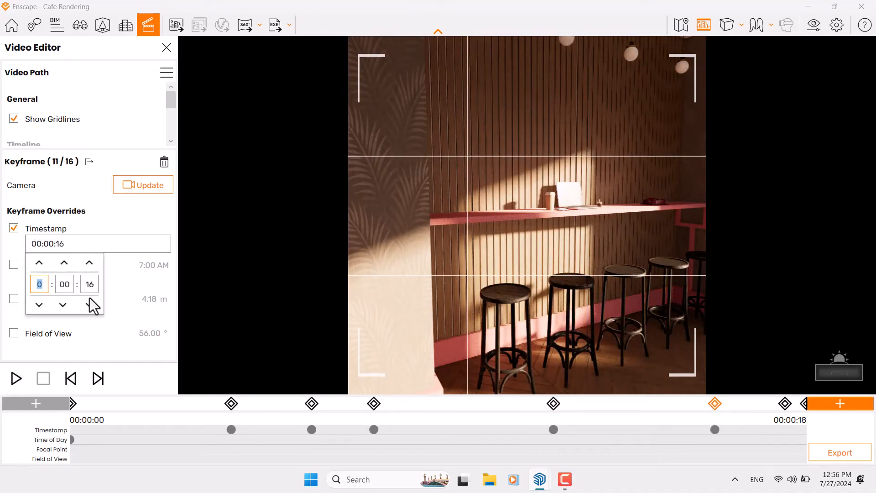
click(89, 304)
click(89, 304)
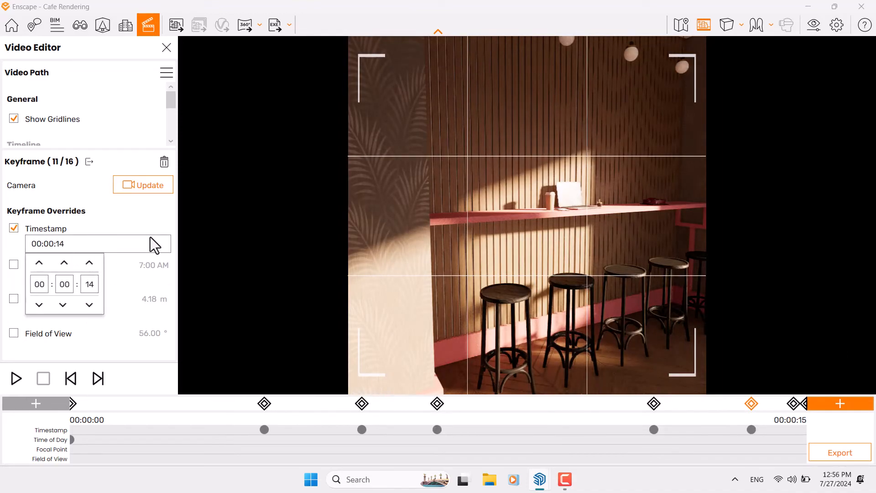
click(150, 187)
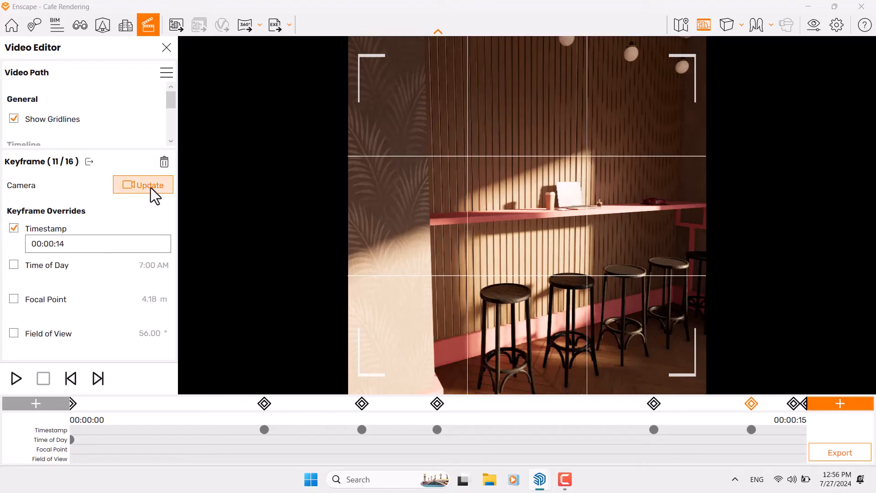
- Override keyframe 13's timestamp with 00:00:16 and update its camera
click(793, 405)
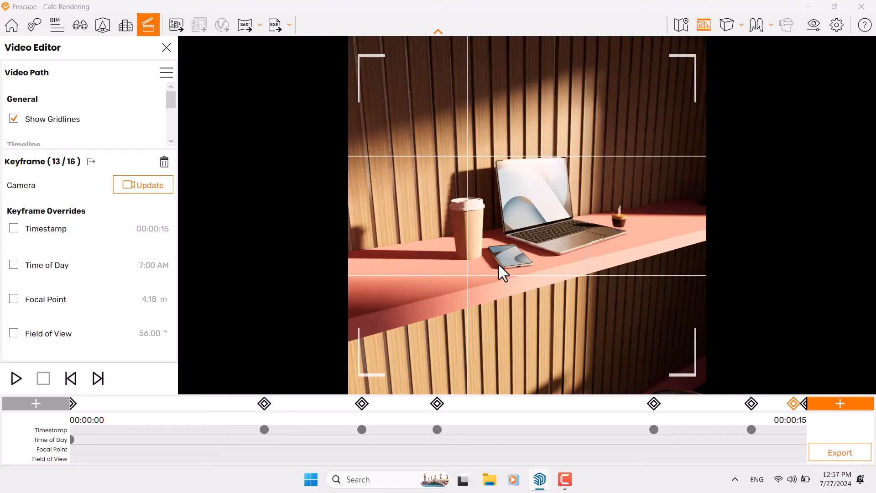
click(42, 229)
click(70, 244)
click(89, 263)
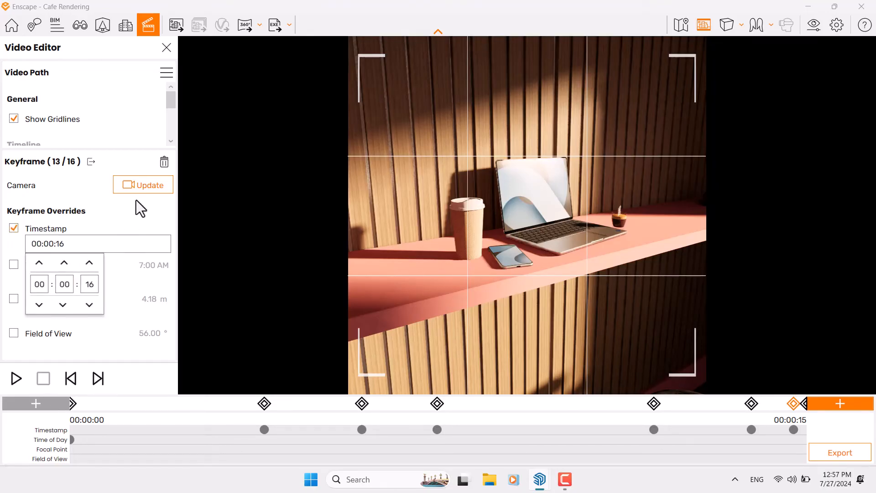
click(140, 182)
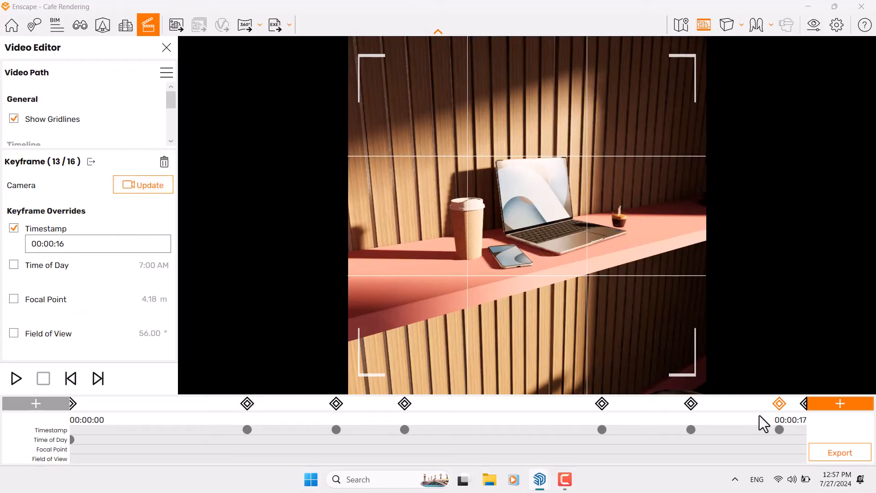
- Override keyframe 15's timestamp with 00:00:20 and update its camera
click(801, 403)
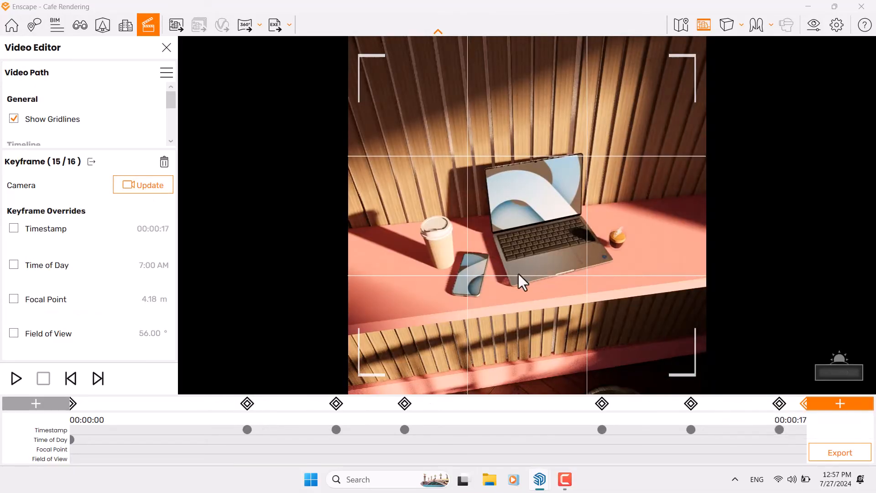
click(42, 229)
click(67, 249)
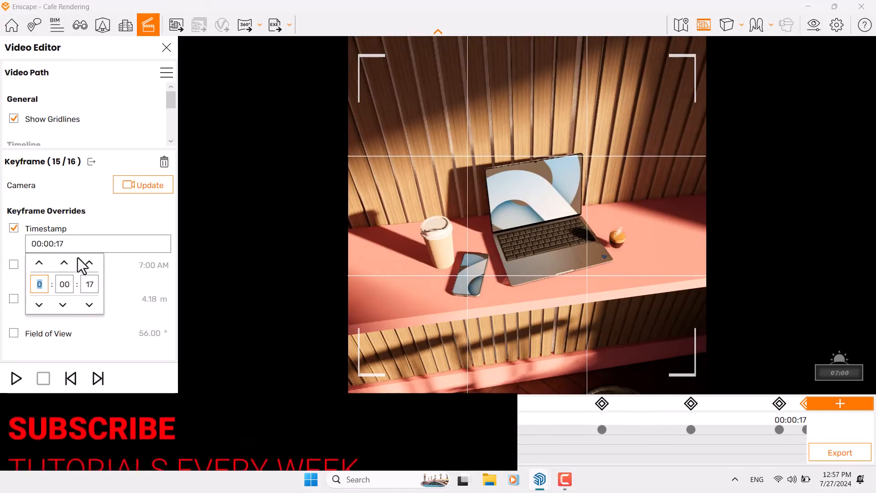
click(89, 263)
click(89, 263)
click(89, 262)
click(146, 184)
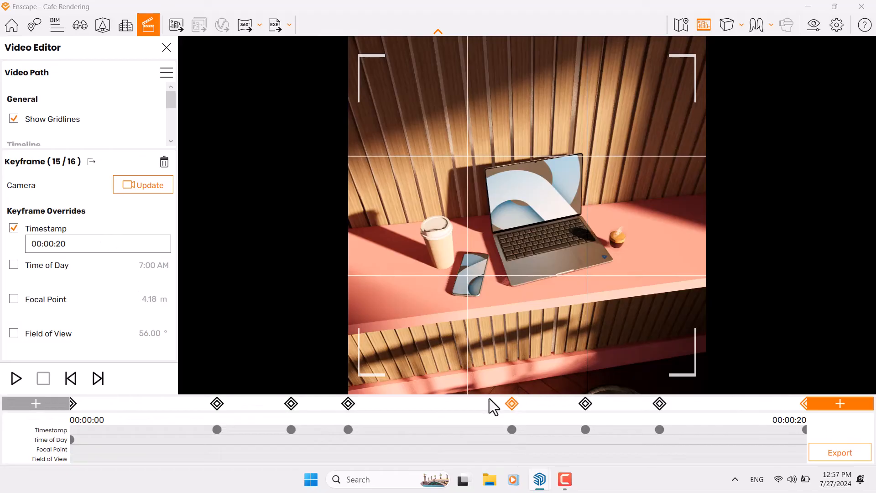
- Override keyframe 15's time of day with 7:16 AM and its focal point with 0.18 m
click(39, 270)
click(44, 282)
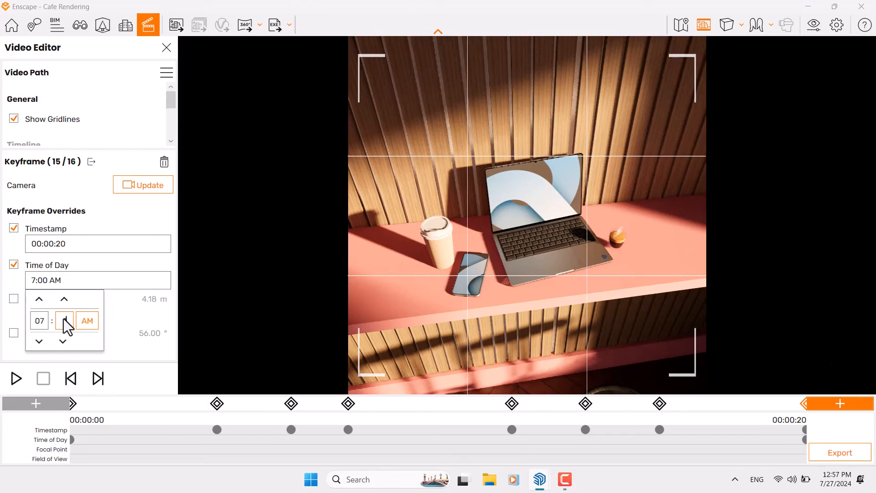
text(16)
key(Return)
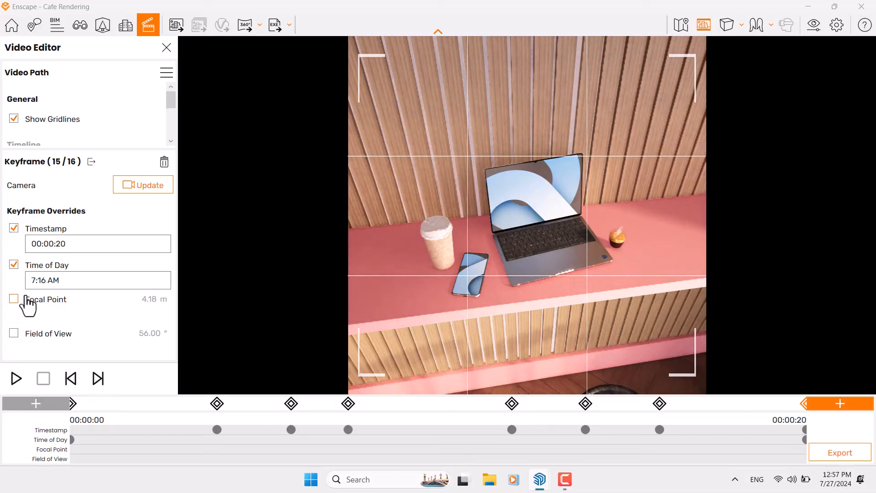
click(26, 298)
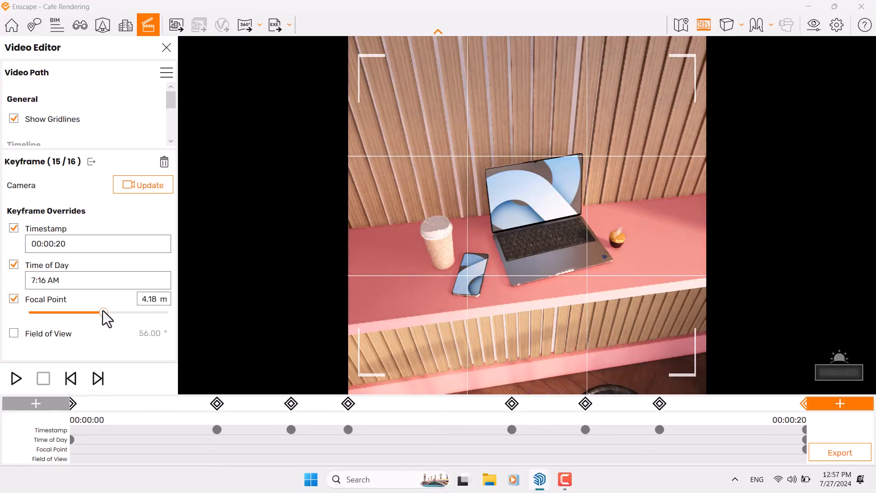
drag(103, 313, 41, 313)
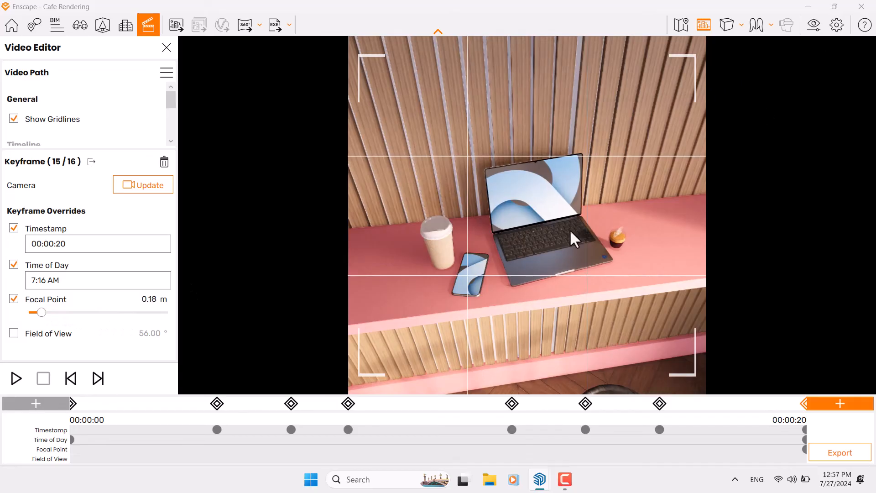
- Set the camera's depth of field to 4 % and turn on auto focus in the visual settings
click(816, 28)
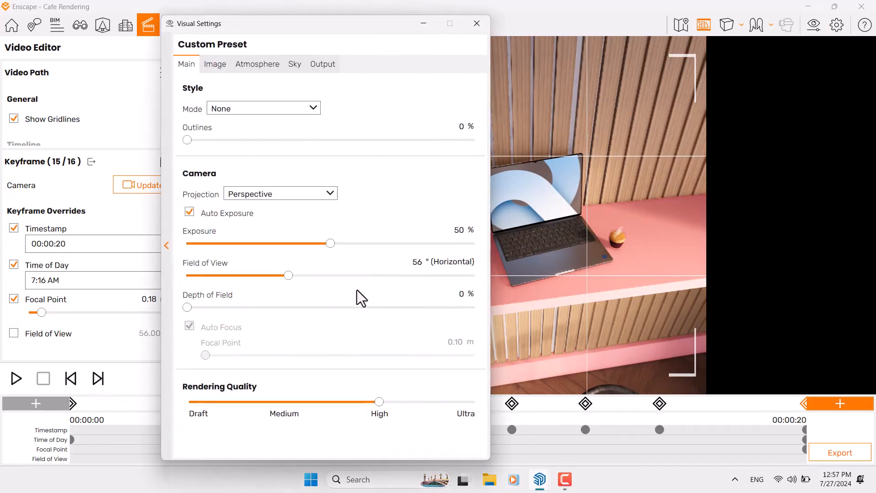
drag(191, 308, 202, 308)
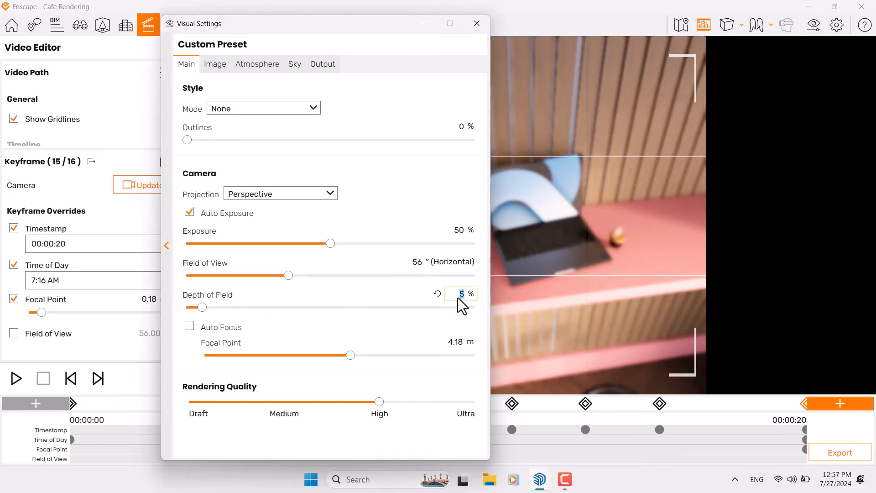
text(4)
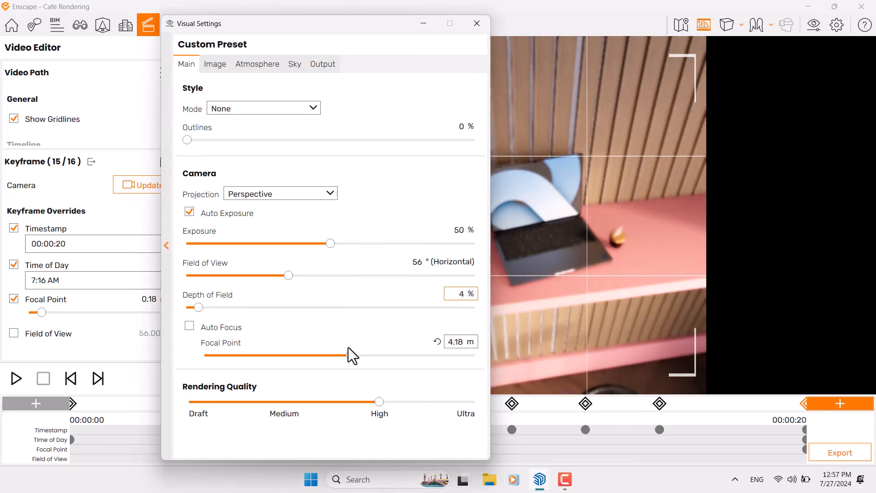
click(222, 329)
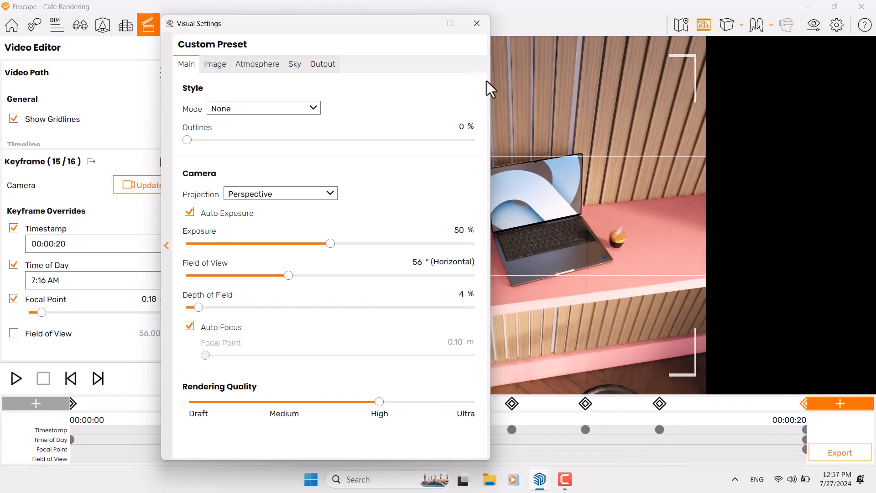
click(477, 27)
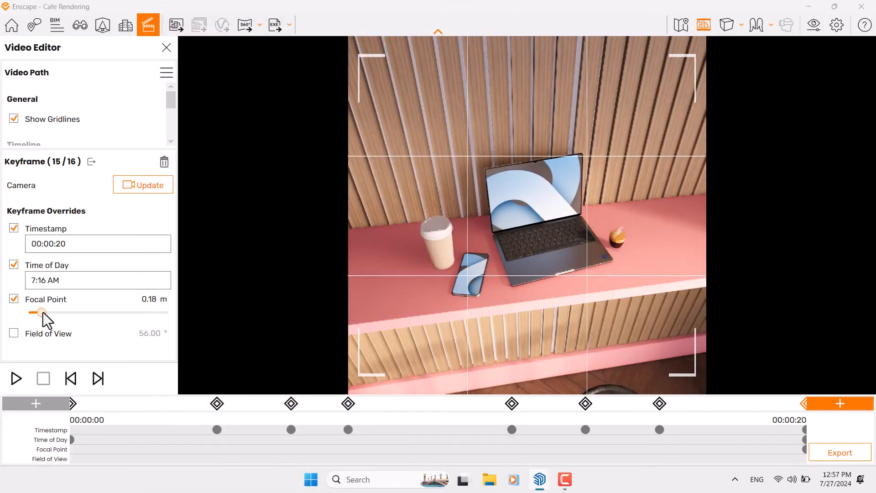
- Set keyframe 15's focal point to 0.60 m and update its camera
drag(43, 312, 61, 315)
click(148, 299)
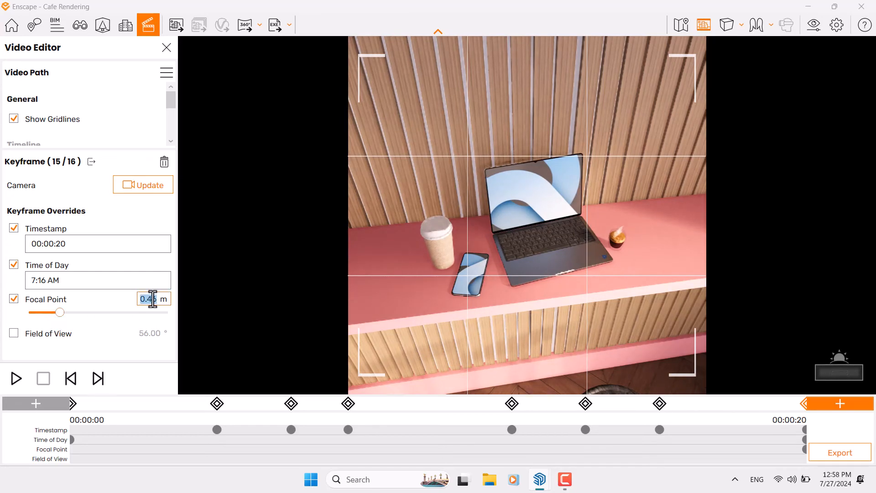
text(0.6)
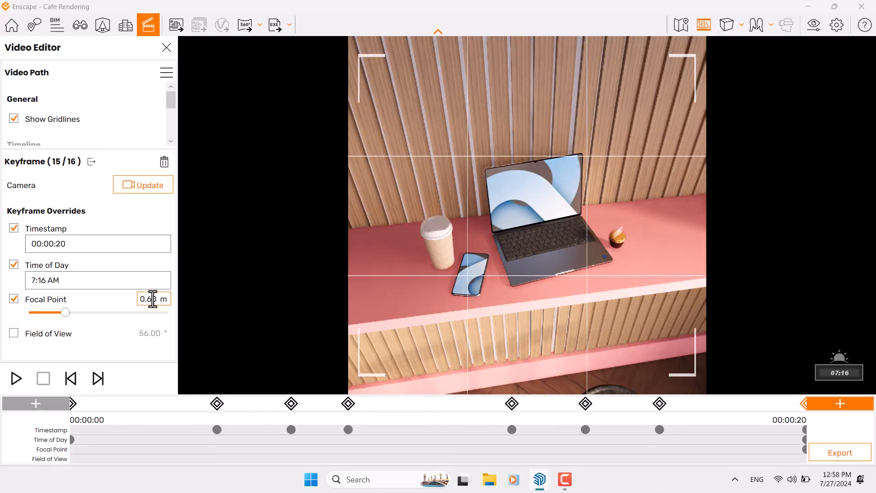
click(156, 184)
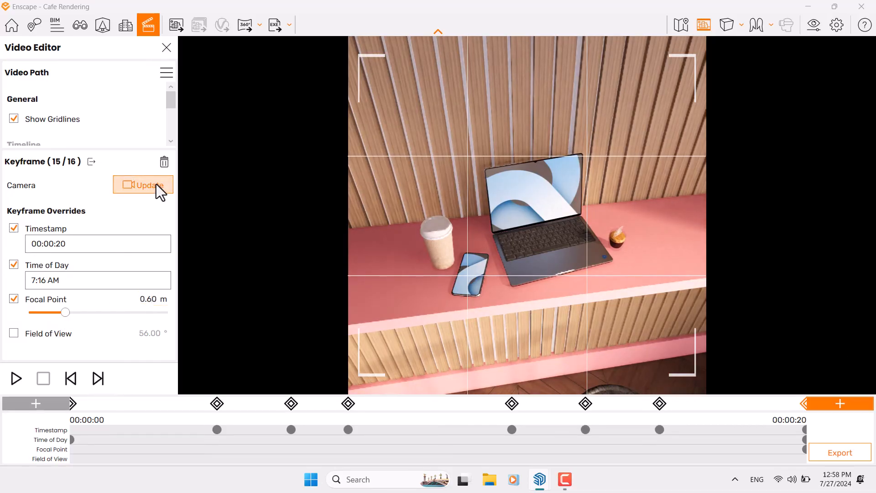
- Override keyframe 15's field of view with 50° and update its camera
click(32, 334)
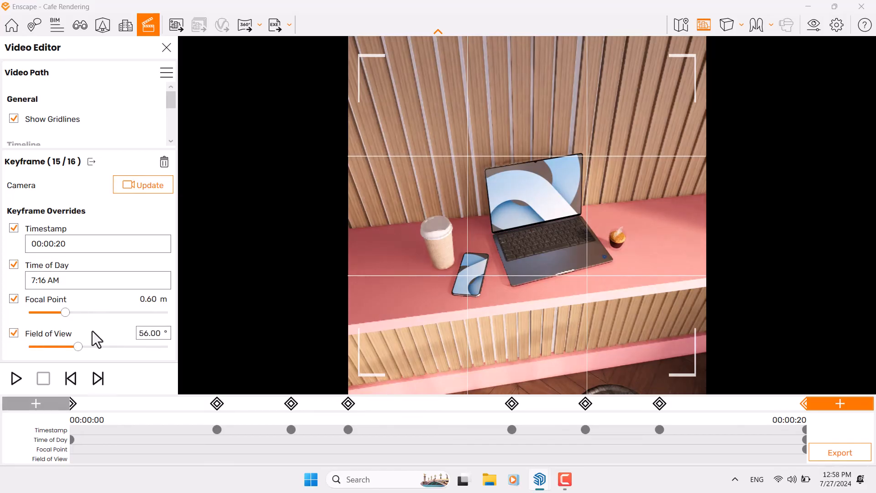
click(149, 333)
text(50)
click(155, 184)
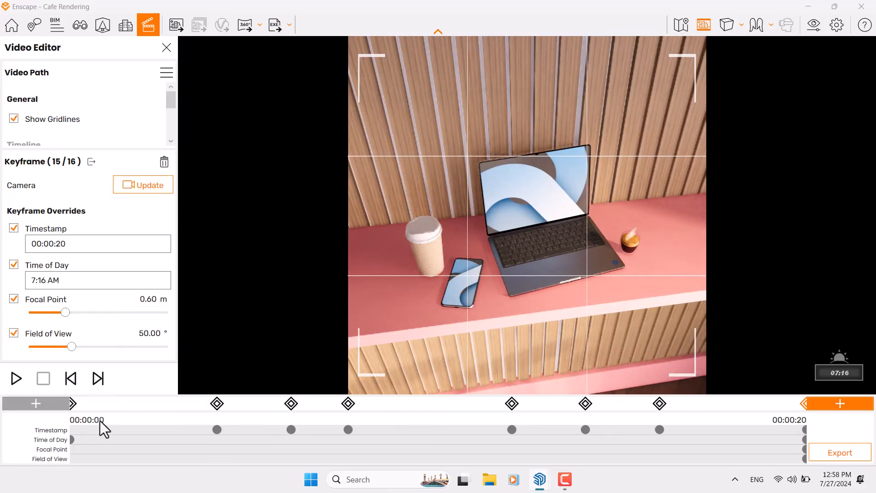
- Preview the whole video path from the first keyframe
click(72, 405)
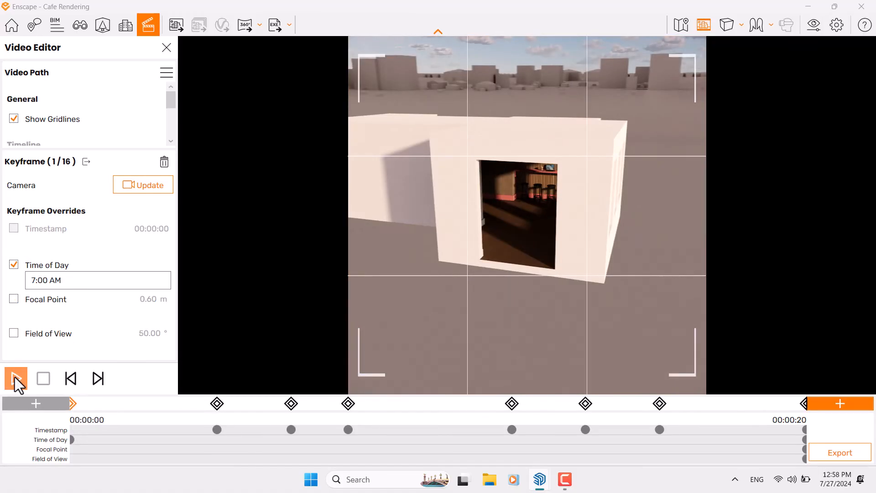
click(16, 379)
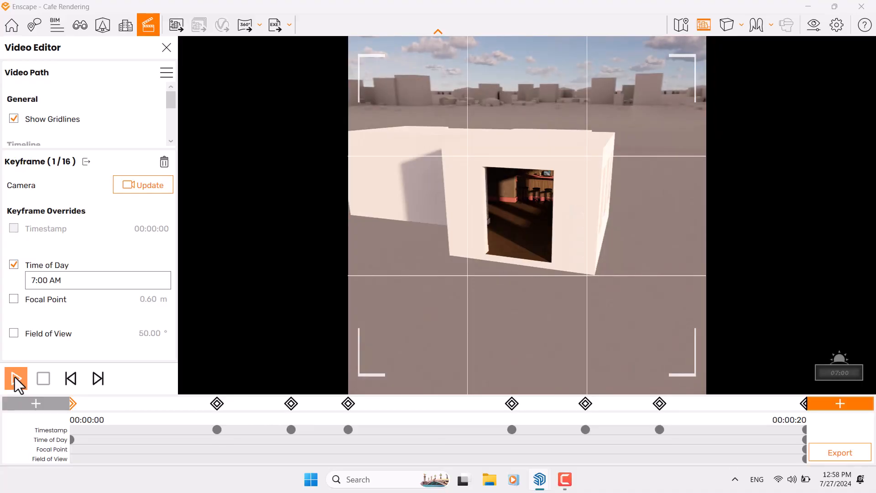
- Export the video with BluRay compression quality at 30 frames per second
click(844, 455)
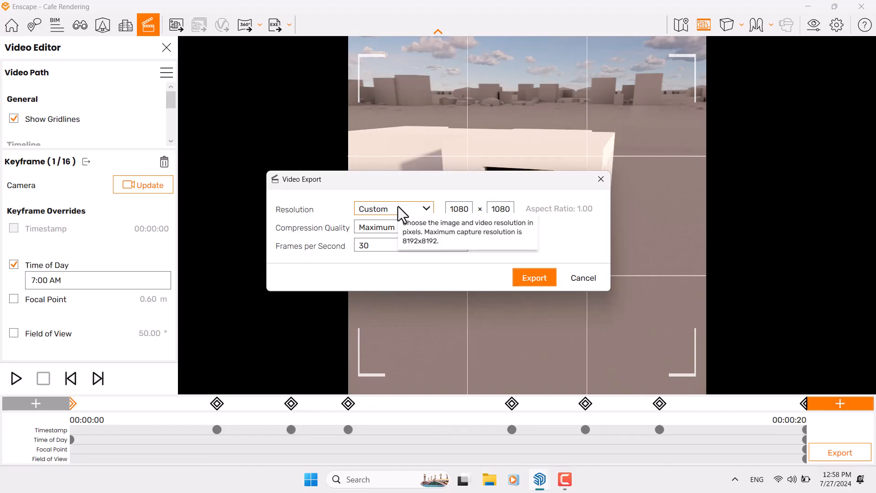
click(381, 225)
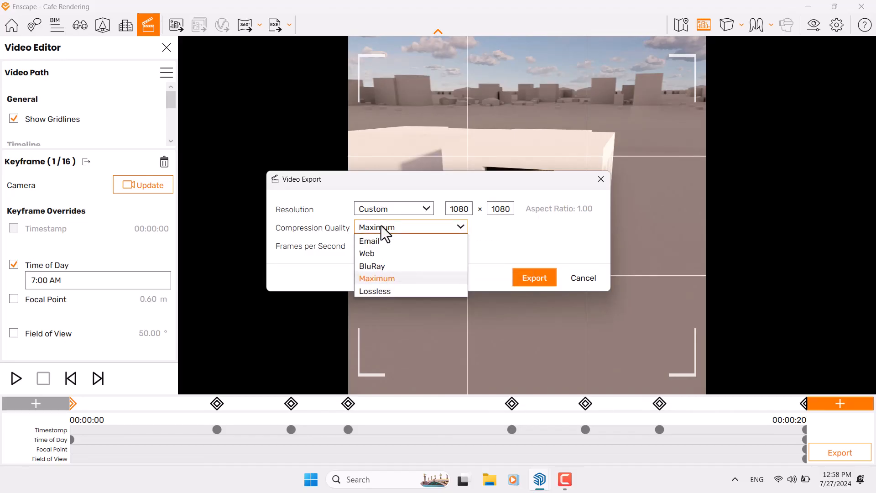
click(372, 266)
click(384, 248)
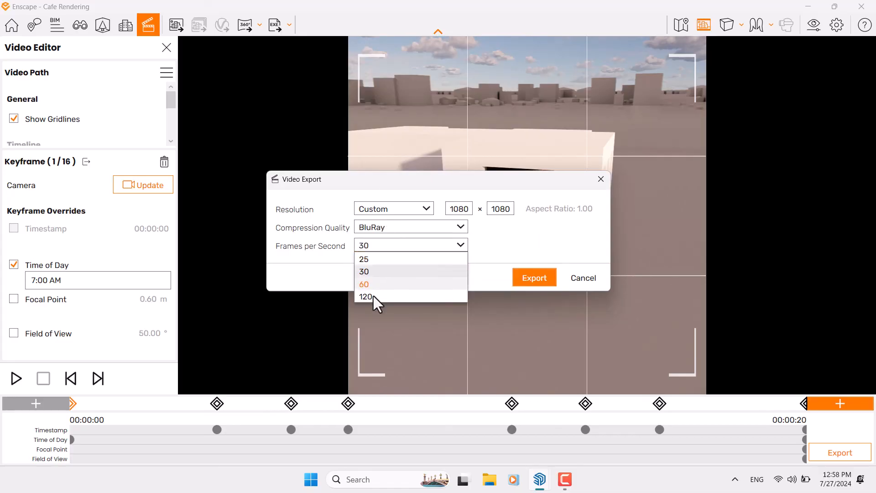
click(377, 270)
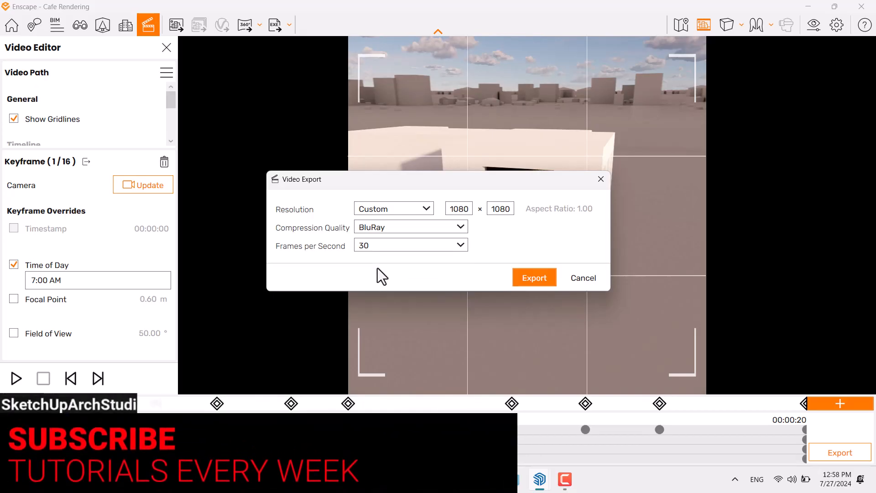
click(529, 277)
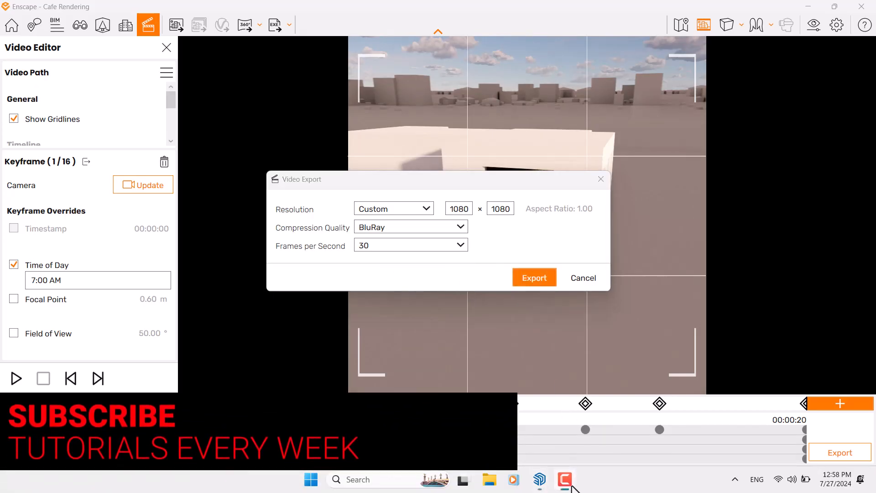